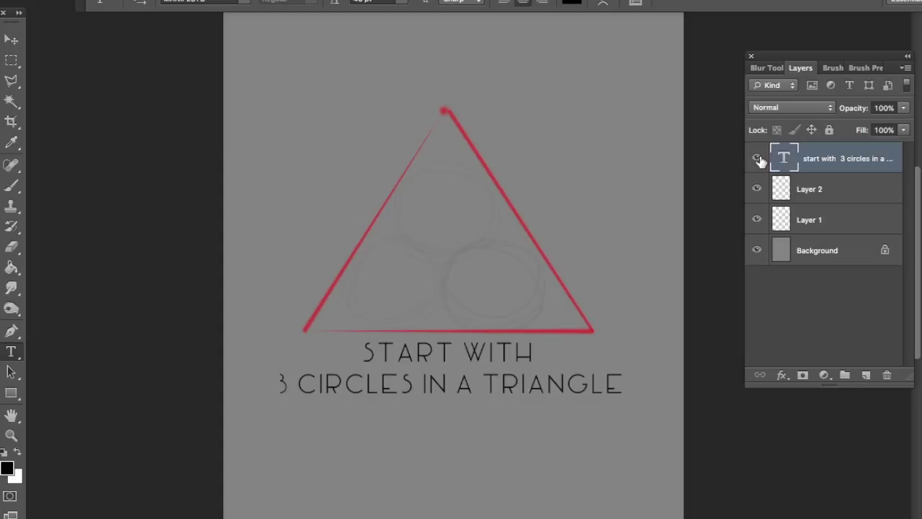
- Hide the instruction text and Layer 2, then sketch the lip outlines and middle line on Layer 1 with a 10% opacity brush
left_click(756, 158)
left_click(757, 188)
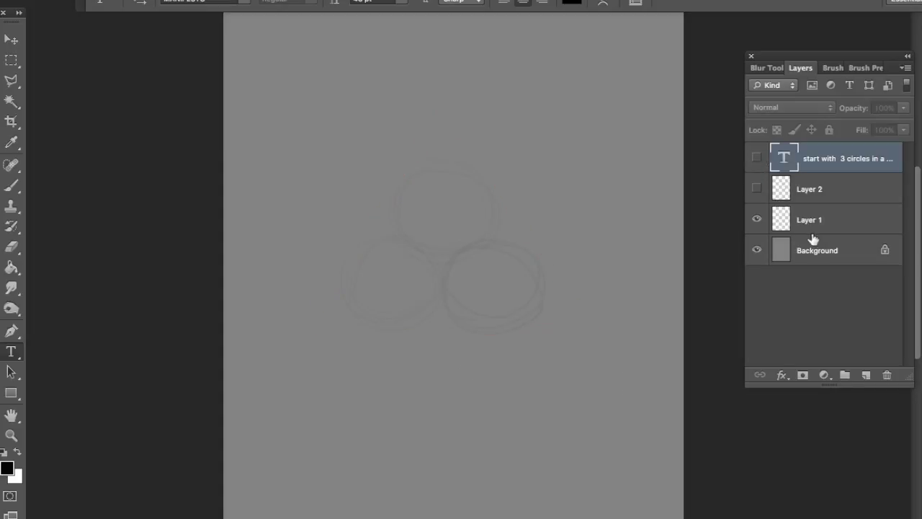
left_click(824, 227)
left_click_drag(407, 244, 495, 245)
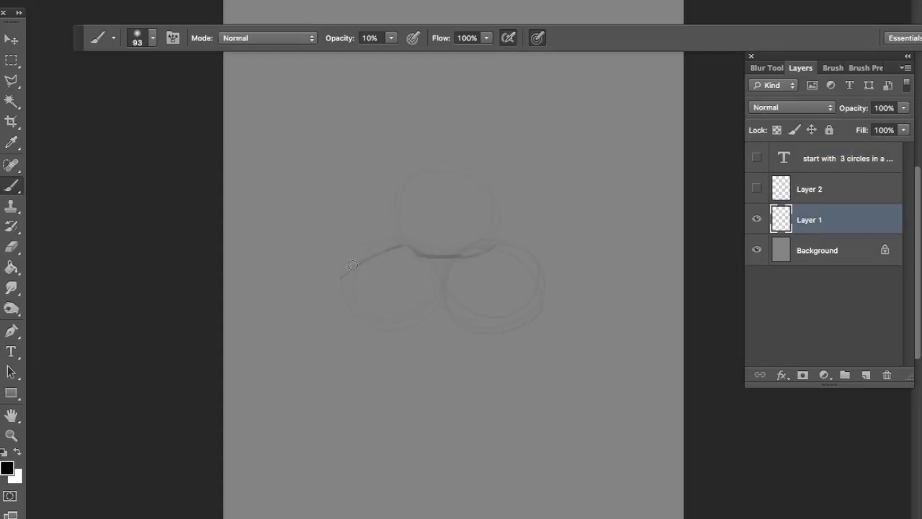
key("ctrl+z")
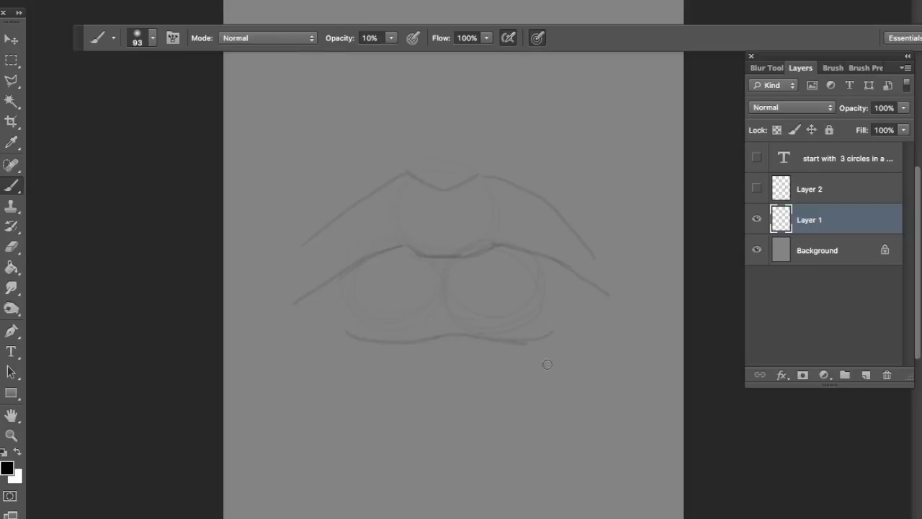
- Erase the guide circles and softly shade the upper lip and the lower lip's bottom edge with a 437 px brush at 10% opacity
key("e")
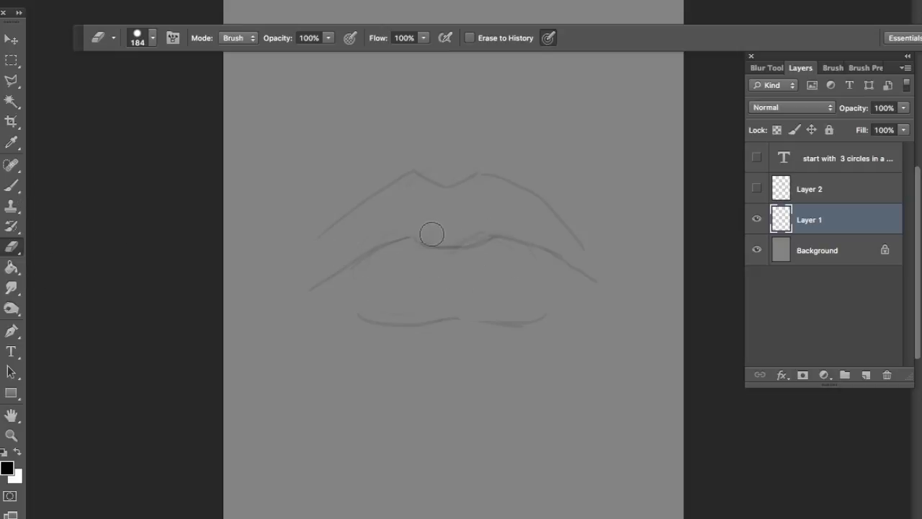
key("b")
mouse_move(315, 278)
left_mouse_down()
mouse_move(391, 206)
mouse_move(417, 199)
mouse_move(538, 223)
mouse_move(605, 277)
mouse_move(494, 185)
left_mouse_up()
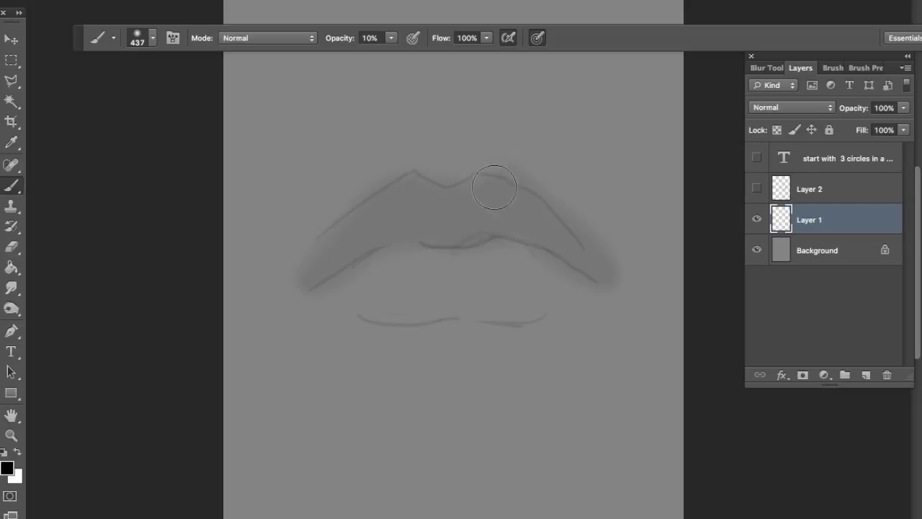
left_click_drag(342, 303, 548, 320)
- Sample a grey from the canvas and paint over the shading spilling outside the upper lip at 89% brush opacity
key("8")
key("9")
left_click(389, 214, "alt")
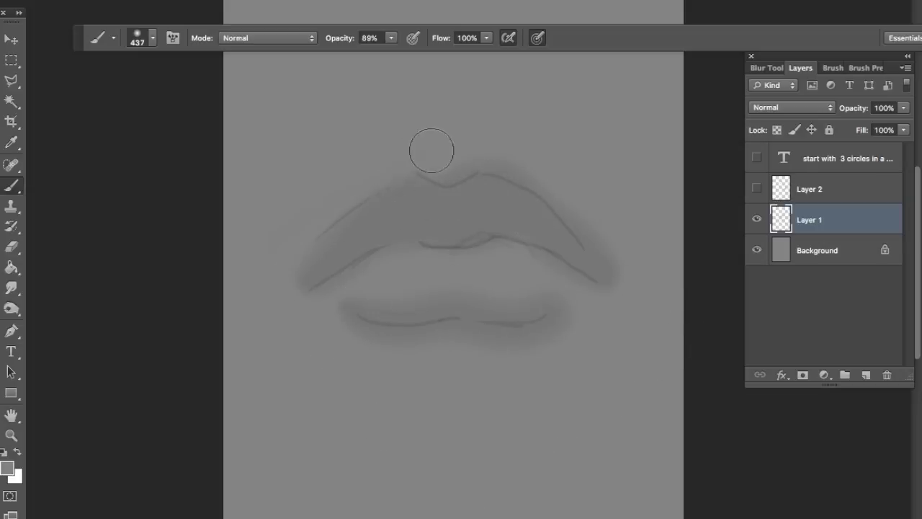
mouse_move(339, 191)
left_mouse_down()
mouse_move(446, 161)
mouse_move(600, 223)
mouse_move(619, 271)
mouse_move(292, 252)
left_mouse_up()
left_click_drag(393, 261, 325, 301)
left_click_drag(532, 266, 619, 295)
- Restore black as the painting colour and darken the middle line between the lips from corner to corner, starting at 10% opacity
left_click(4, 452)
left_click_drag(392, 38, 335, 54)
mouse_move(309, 285)
left_mouse_down()
mouse_move(421, 237)
mouse_move(550, 249)
mouse_move(620, 279)
left_mouse_up()
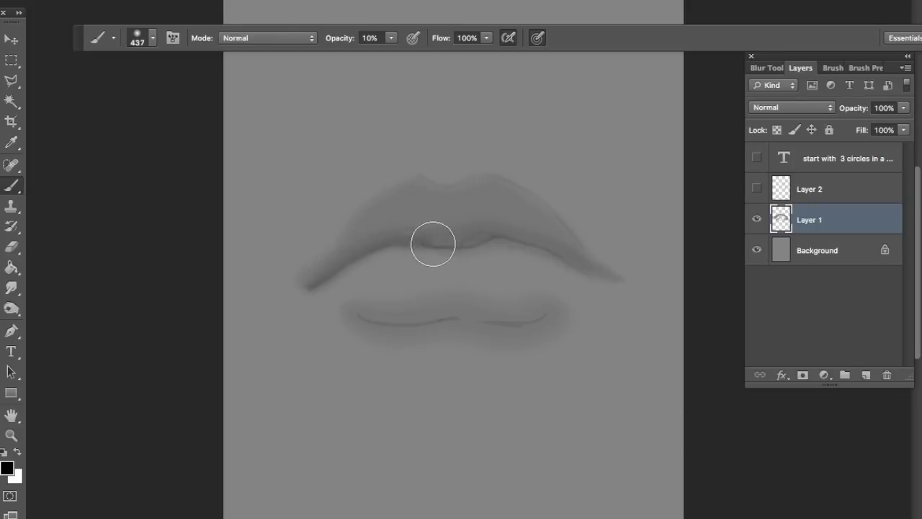
mouse_move(432, 243)
left_mouse_down()
mouse_move(487, 240)
mouse_move(618, 281)
left_mouse_up()
left_click_drag(489, 237, 394, 242)
mouse_move(527, 250)
left_mouse_down()
mouse_move(495, 238)
mouse_move(431, 243)
left_mouse_up()
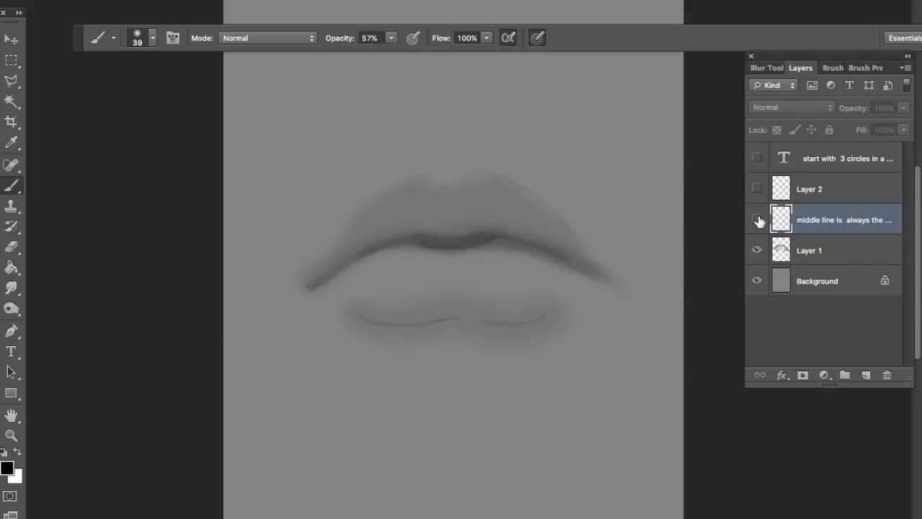
- Show and hide the "middle line is always the darkest" note layer, then select Layer 1
left_click(757, 220)
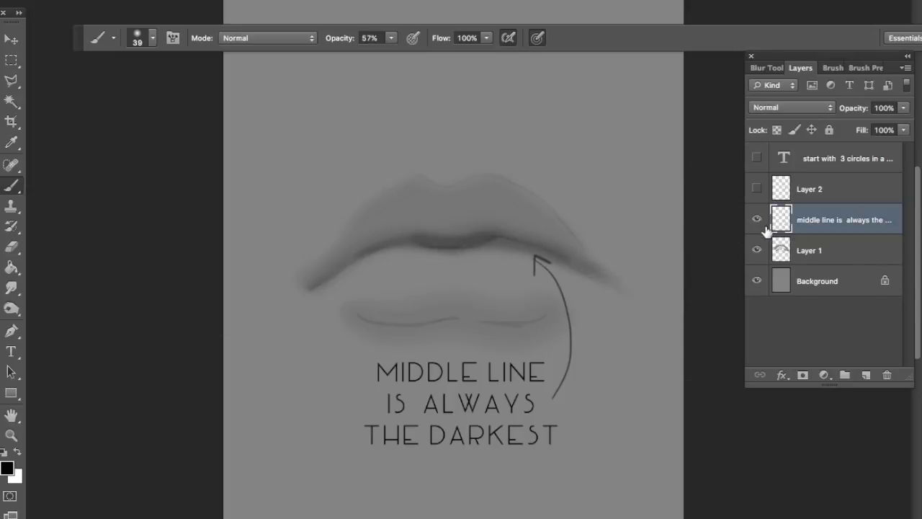
left_click(758, 220)
left_click(839, 260)
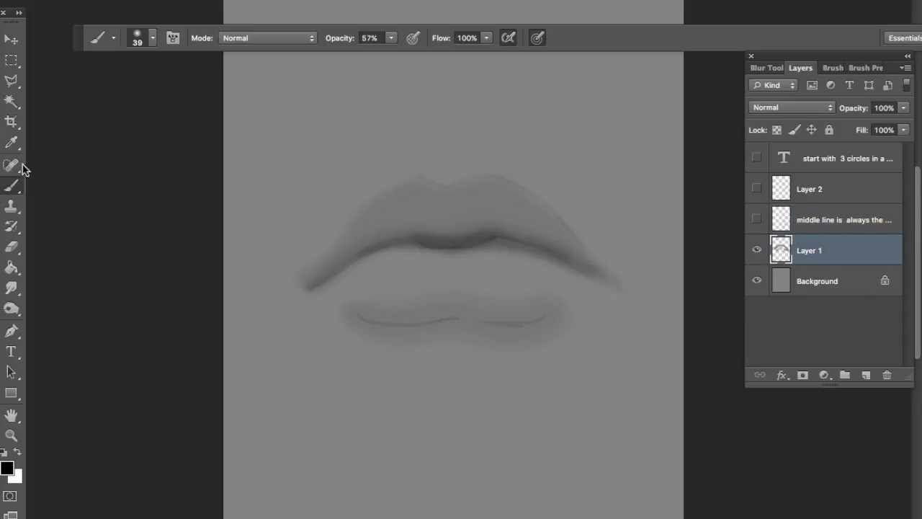
- Paint vertical creases into the upper lip and shade its upper edge with a 279 px brush at 5% opacity
right_click(487, 291)
left_click_drag(434, 271, 438, 272)
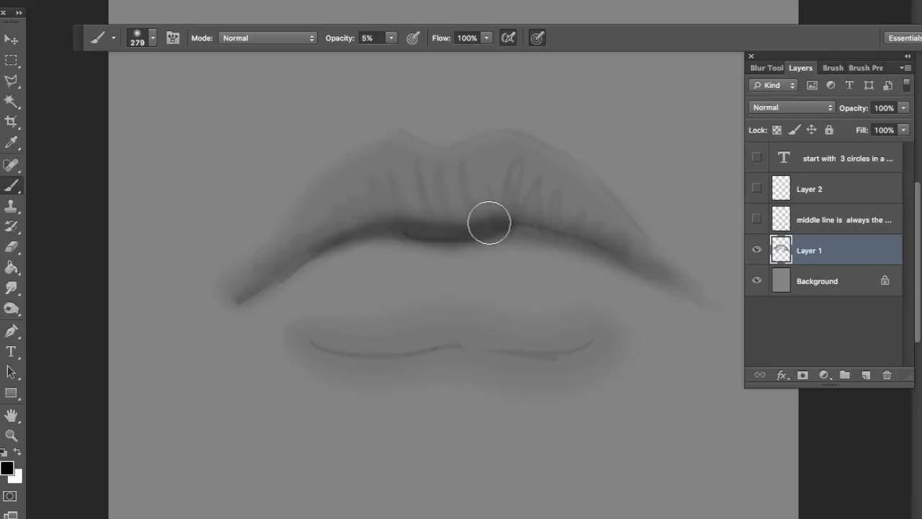
left_click_drag(402, 141, 361, 149)
left_click_drag(318, 190, 341, 209)
- Set the brush opacity to 7% and deepen the shading across the upper lip and toward both mouth corners
left_click(391, 39)
left_click(394, 55)
left_click(304, 212)
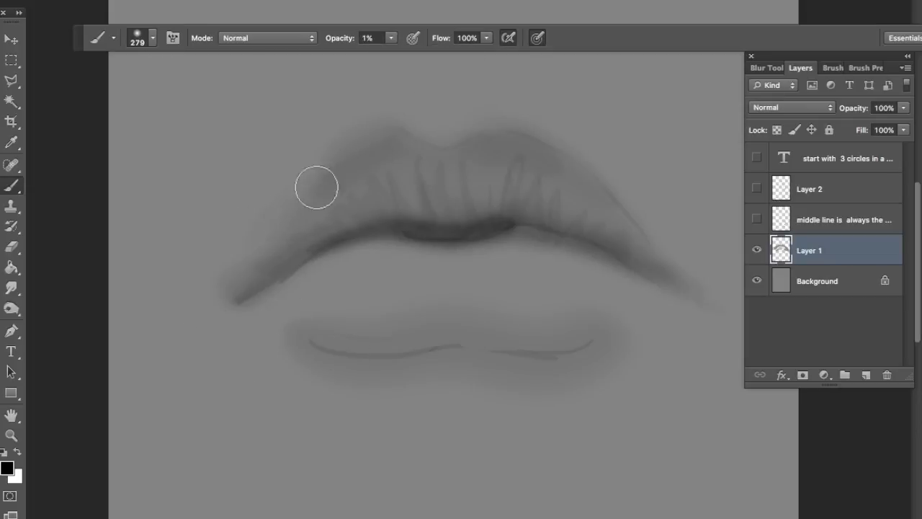
left_click_drag(391, 37, 394, 52)
left_click_drag(352, 165, 451, 204)
left_click_drag(568, 174, 481, 231)
left_click_drag(234, 288, 288, 241)
left_click_drag(666, 278, 559, 129)
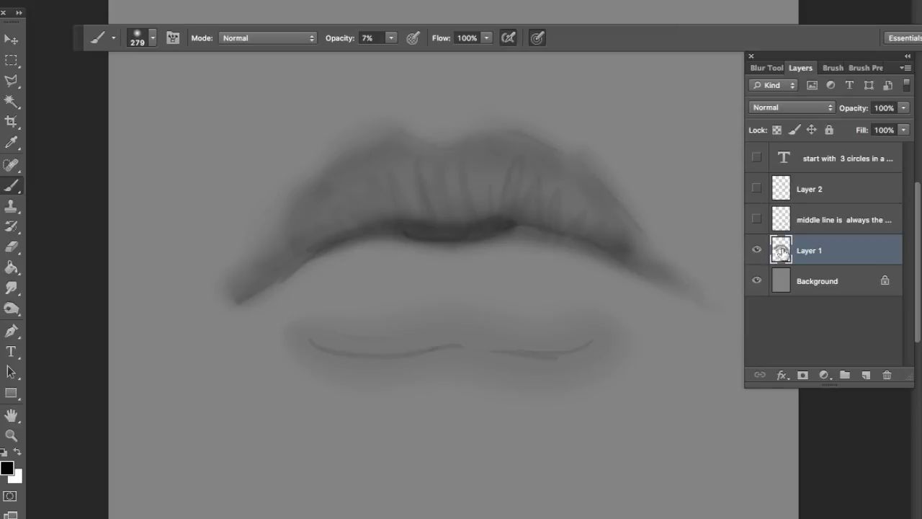
- Shade the lower lip at 7% opacity, adding dark vertical creases across its middle
left_click_drag(329, 336, 569, 324)
mouse_move(457, 300)
left_mouse_down()
mouse_move(556, 318)
mouse_move(404, 248)
mouse_move(402, 310)
mouse_move(500, 301)
mouse_move(594, 309)
left_mouse_up()
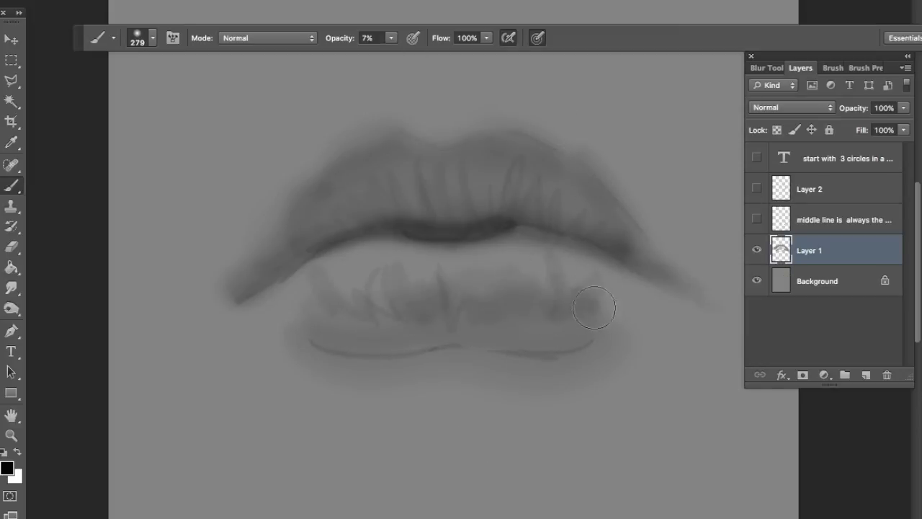
key("super+minus")
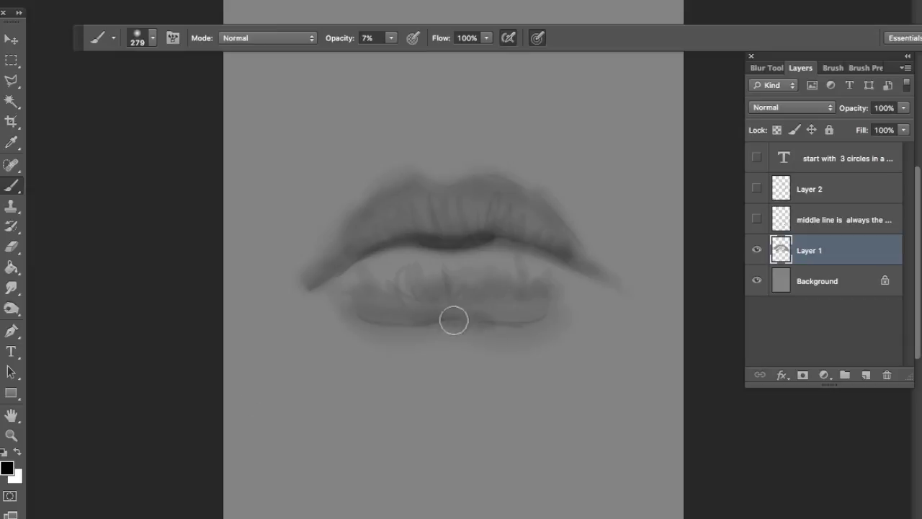
- Switch to white and softly highlight the skin along the upper lip's outer edge at 3% opacity
left_click(16, 450)
left_click_drag(373, 188, 418, 165)
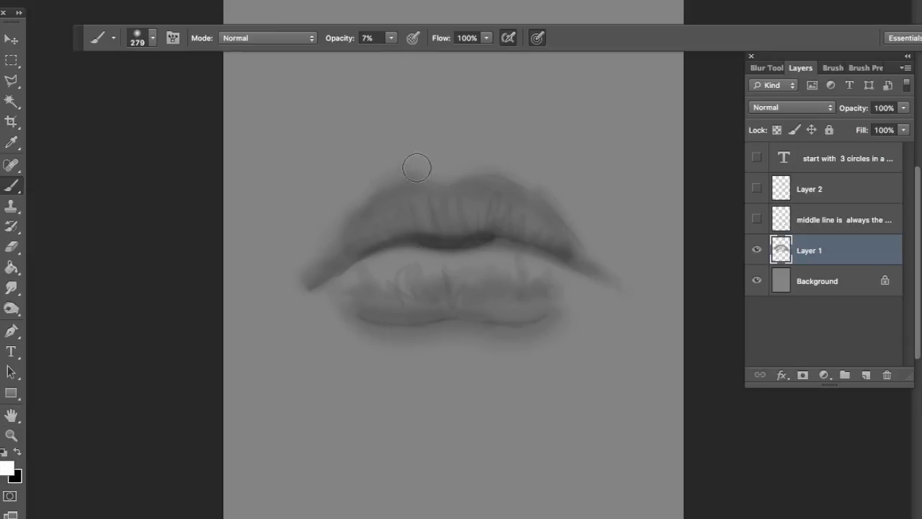
left_click(390, 38)
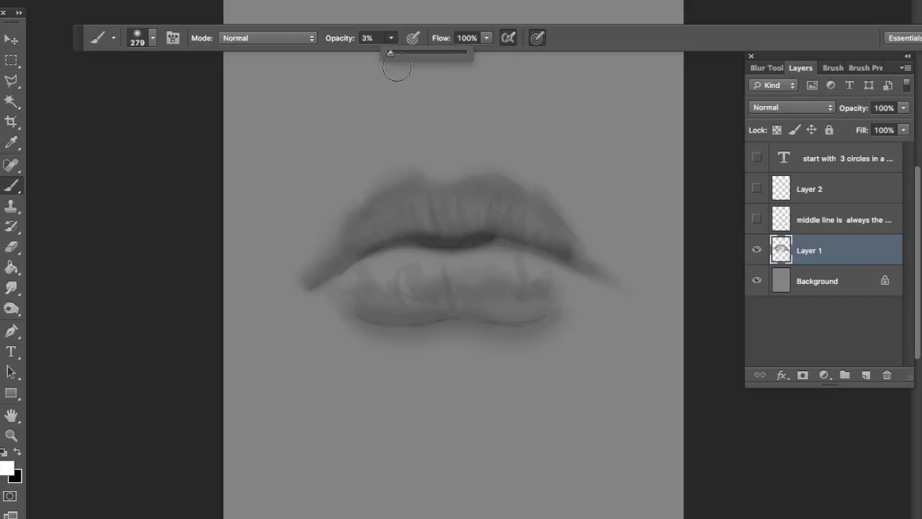
left_click(391, 181)
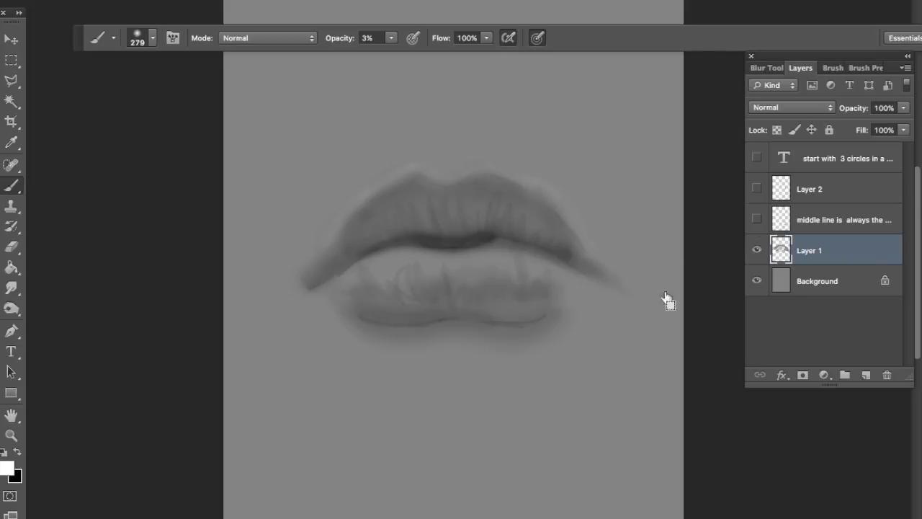
- Set the brush opacity to 11% and paint white highlights along the top of the lower lip
key("1")
key("1")
mouse_move(350, 272)
left_mouse_down()
mouse_move(399, 257)
mouse_move(537, 264)
left_mouse_up()
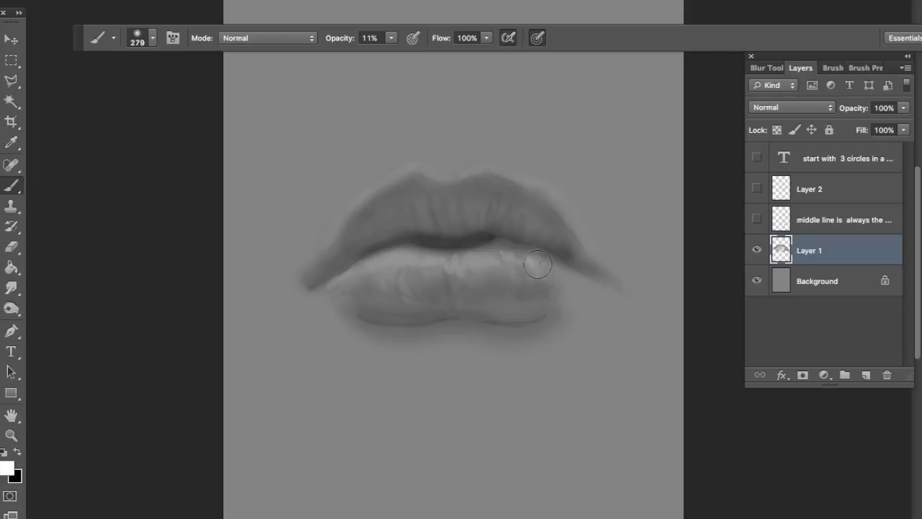
- At 6% opacity, add white highlights to the upper lip creases, the philtrum ridges and the skin around the mouth corners
key("0")
key("6")
mouse_move(430, 209)
left_mouse_down()
mouse_move(486, 202)
mouse_move(437, 224)
mouse_move(410, 200)
mouse_move(408, 222)
mouse_move(393, 210)
mouse_move(502, 205)
left_mouse_up()
mouse_move(422, 161)
left_mouse_down()
mouse_move(464, 125)
mouse_move(473, 164)
left_mouse_up()
left_click_drag(296, 272, 290, 282)
left_click_drag(317, 371, 312, 391)
left_click_drag(547, 194, 610, 278)
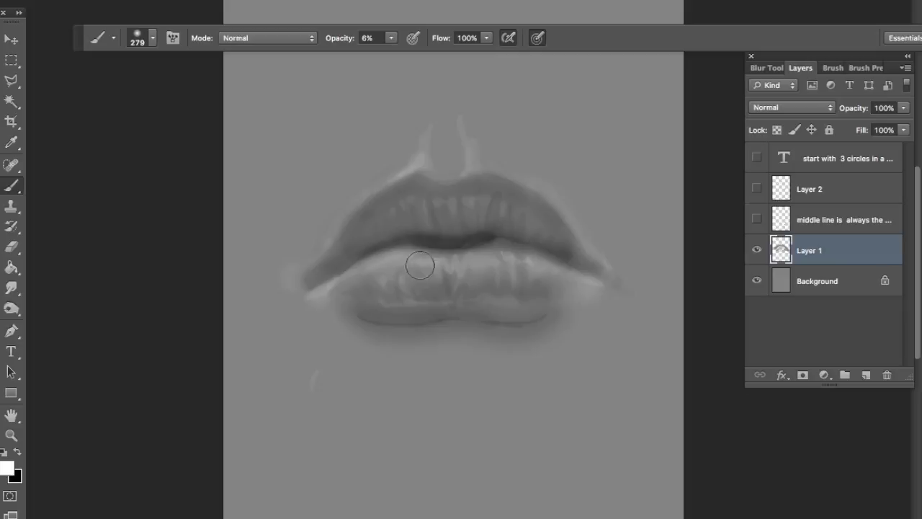
- Switch to black and sketch fine lines along the lower lip's bottom contour with a 16 px brush at 18% opacity
left_click(17, 452)
key("1")
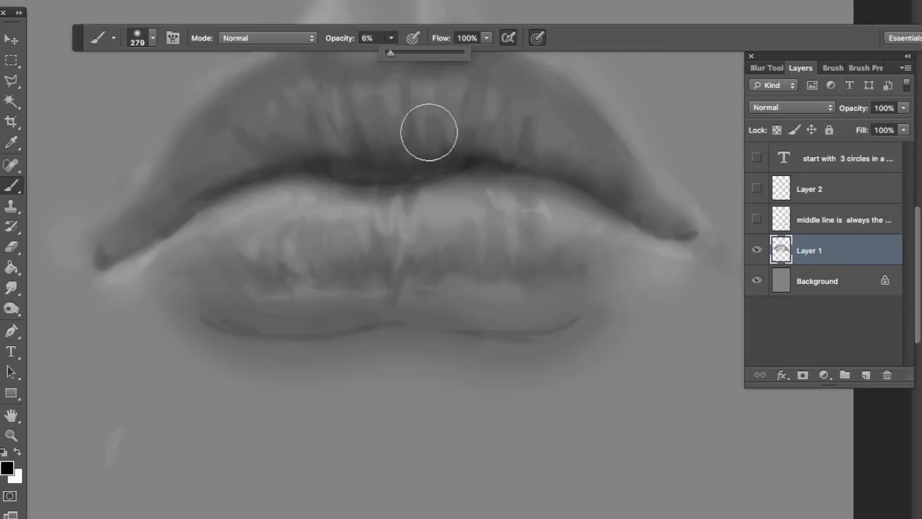
key("1")
key("8")
right_click(496, 224)
left_click(526, 266)
key("Return")
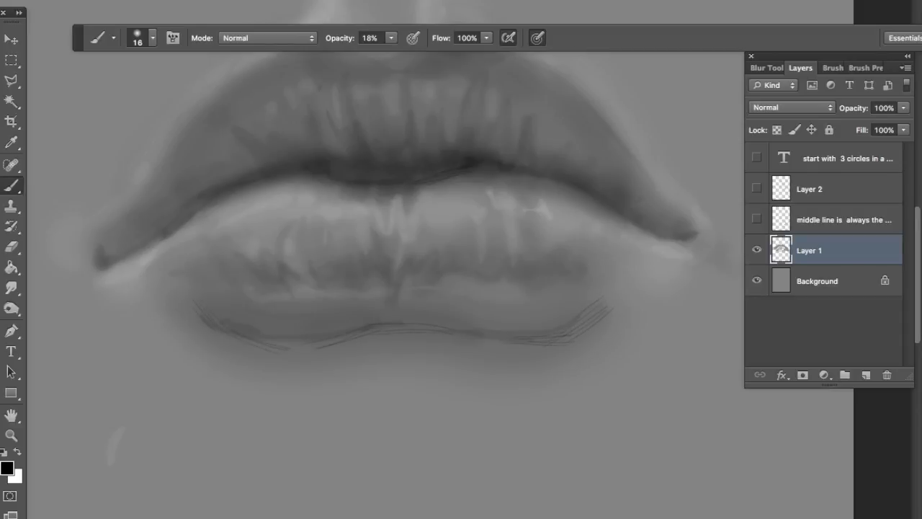
- Refine the lower lip's contour lines at 20% opacity and its fine dark creases at 7% opacity
left_click_drag(390, 38, 407, 46)
left_click_drag(390, 37, 376, 53)
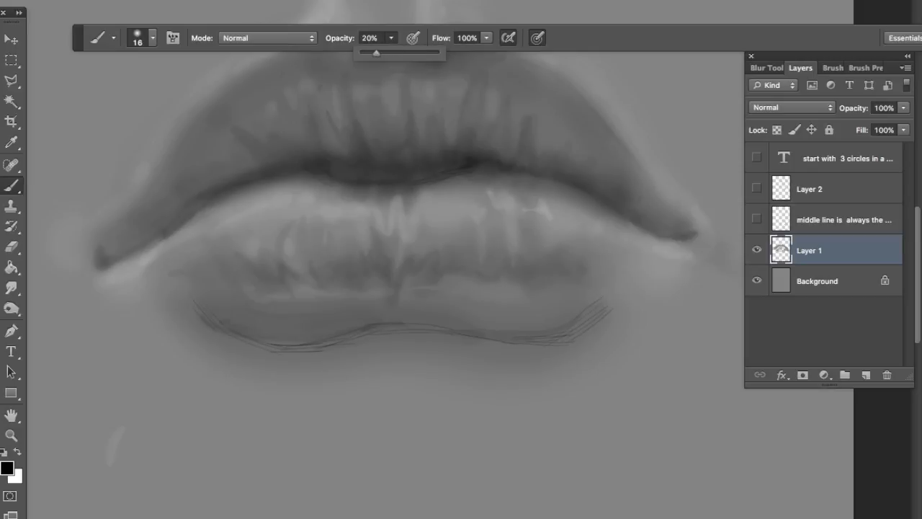
left_click_drag(605, 298, 615, 334)
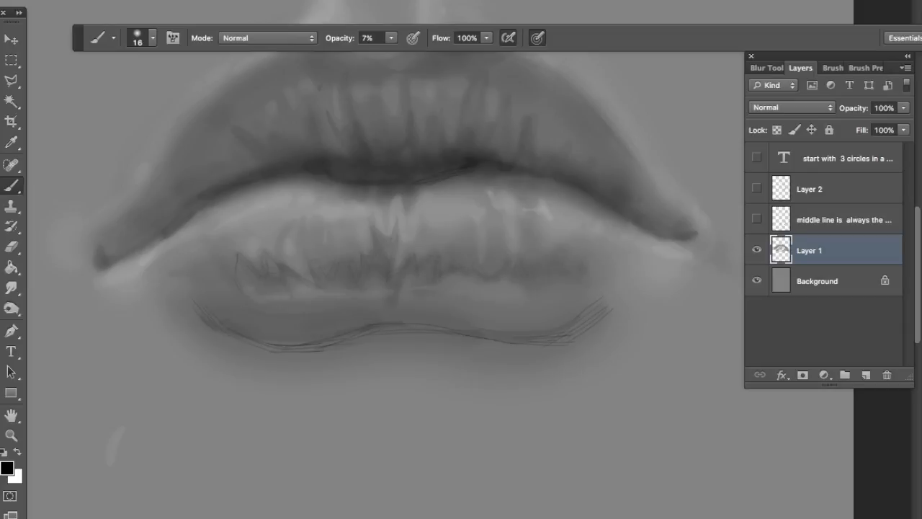
key("super+minus")
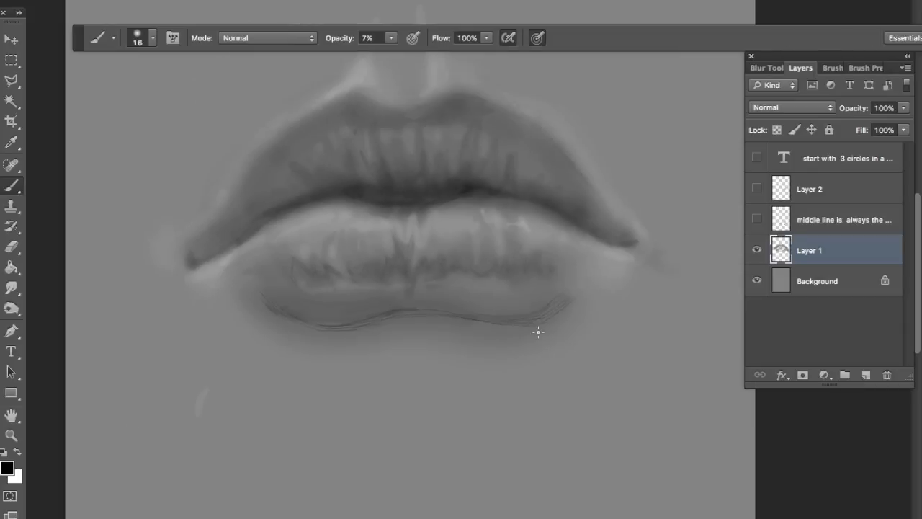
key("super+plus")
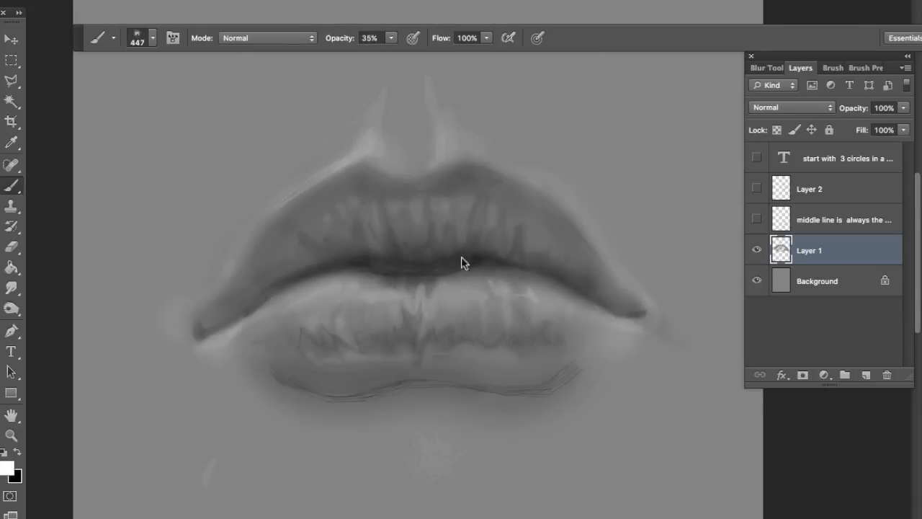
- Pick a different brush preset, enlarge it and try it on the line between the lips
right_click(433, 272)
left_click(558, 427)
left_click_drag(504, 299, 583, 299)
left_click(333, 266)
key("ctrl+minus")
key("ctrl+plus")
key("ctrl+minus")
key("super+plus")
- Switch to black with a soft 363 px brush at 16% opacity for darkening the mouth corners
key("x")
right_click(278, 358)
left_click(381, 442)
left_click_drag(428, 383, 447, 384)
left_click(214, 311)
key("super+z")
left_click_drag(391, 38, 379, 55)
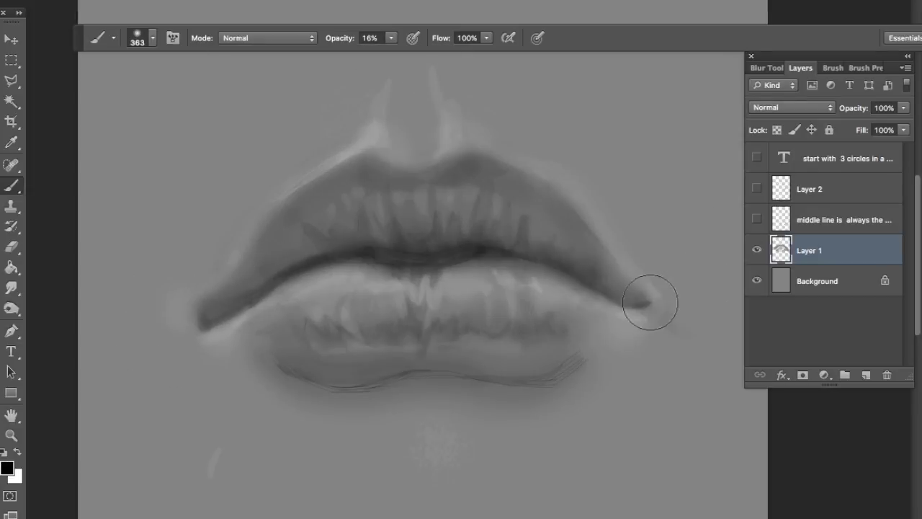
- Sample the dark tone of the middle line and deepen the line between the lips at 21% opacity
left_click(392, 37)
left_click(415, 54)
left_click(479, 250)
left_click(479, 249, "alt")
left_click_drag(391, 38, 376, 51)
left_click(482, 251)
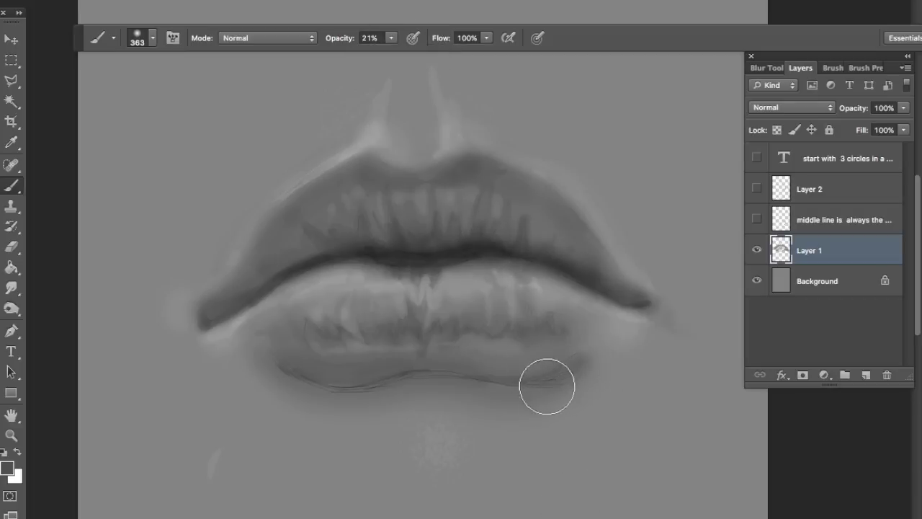
- Reset the painting colour to black and shade beneath the lower lip at 10% opacity
key("d")
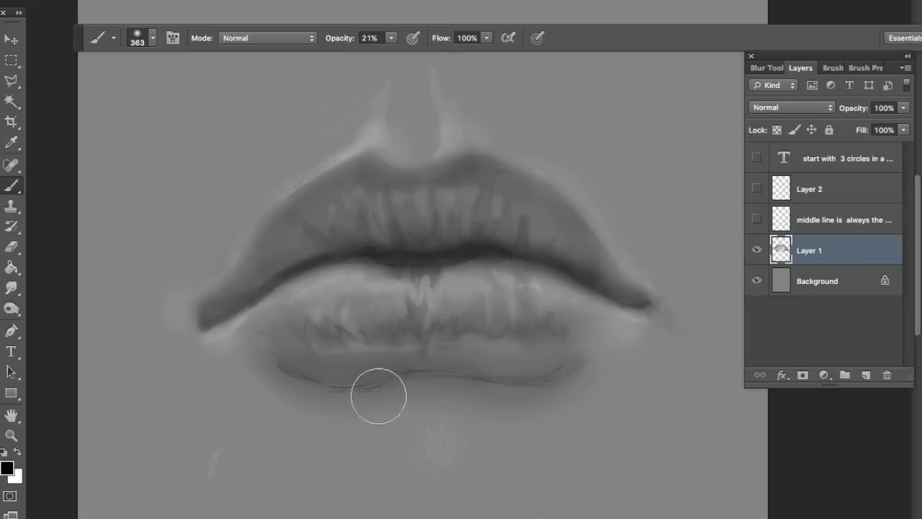
left_click_drag(375, 399, 372, 389)
key("ctrl+z")
key("1")
mouse_move(575, 378)
left_mouse_down()
mouse_move(417, 391)
mouse_move(296, 377)
left_mouse_up()
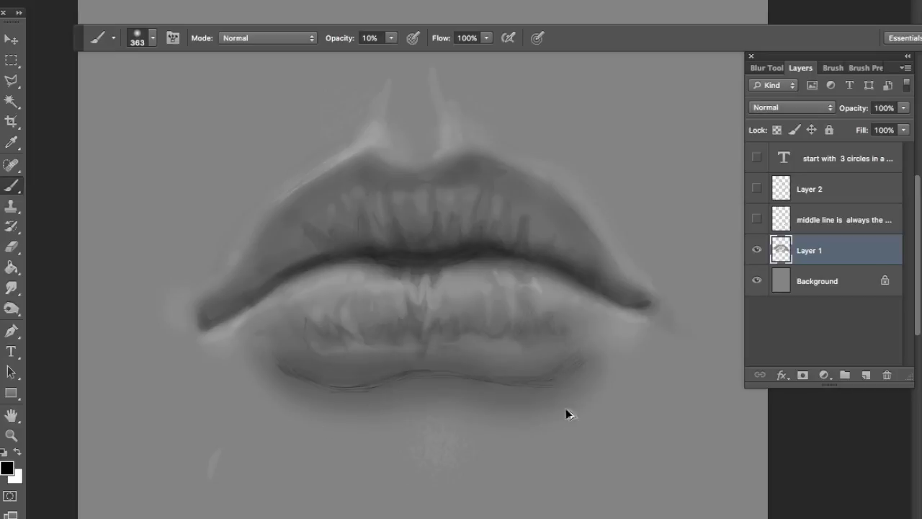
- Reduce the brush to 28 px and sketch fine contour lines at the outer edges of the lower lip
right_click(570, 373)
left_click_drag(675, 387, 579, 390)
key("Return")
left_click_drag(264, 369, 294, 401)
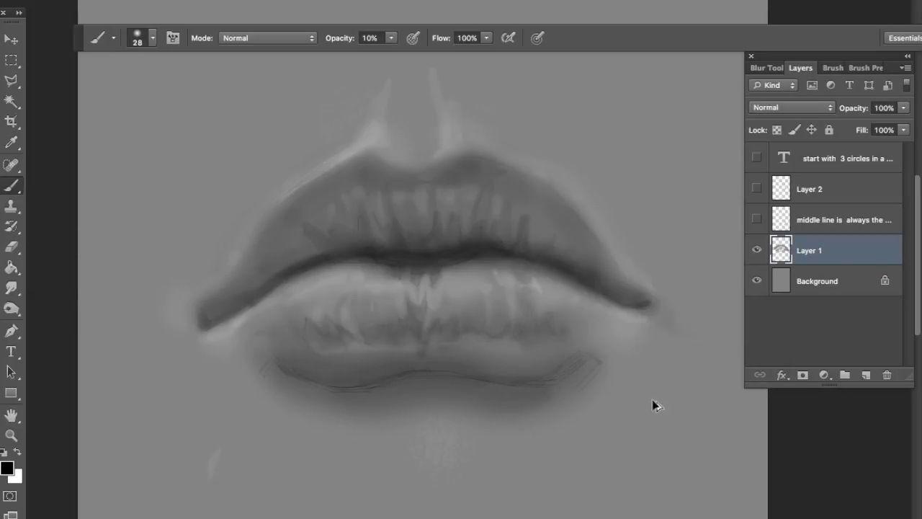
- Sample a grey from the lower lip and blend its contour lines with an 88 px brush at 47% opacity
left_click(378, 322, "alt")
left_click(391, 38)
left_click(424, 59)
right_click(542, 360)
left_click(612, 386)
left_click_drag(357, 393, 385, 382)
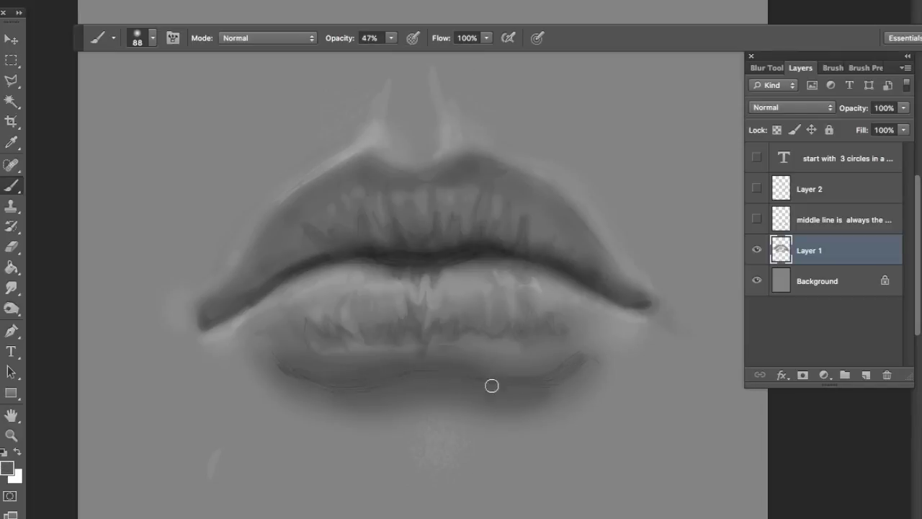
- Restore black and darken the lower lip's bottom contour with a 182 px brush at 13% opacity
left_click(4, 453)
right_click(459, 363)
left_click(566, 386)
left_click(391, 38)
left_click(367, 58)
left_click_drag(400, 377, 523, 382)
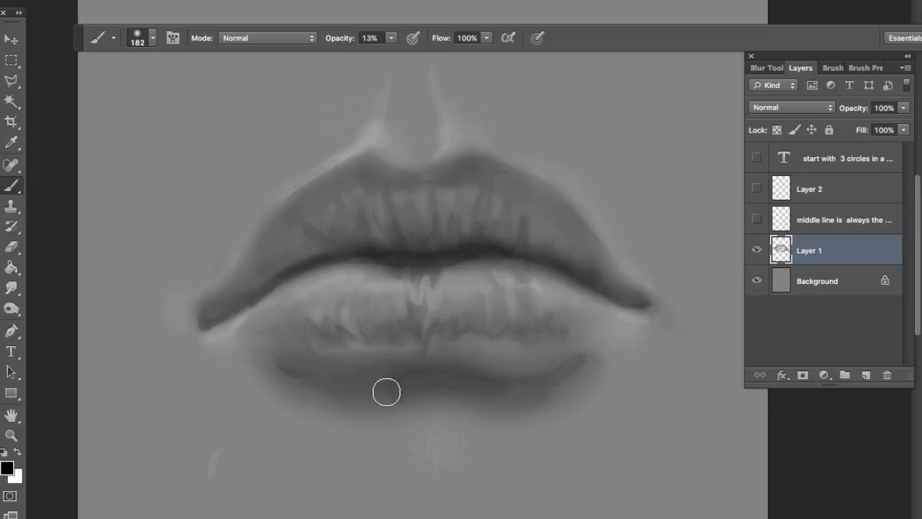
- Switch to white with a larger brush, try a highlight on the skin below the lower lip and undo the stroke
left_click(391, 38)
left_click(386, 59)
key("x")
right_click(466, 418)
left_click(595, 386)
left_click_drag(439, 418, 493, 420)
key("super+z")
key("super+minus")
- Set the brush opacity to 7%, adjust its size and paint a white highlight beneath the centre of the lower lip
left_click(391, 38)
right_click(441, 365)
left_click(583, 386)
mouse_move(411, 376)
left_mouse_down()
mouse_move(502, 376)
mouse_move(454, 388)
mouse_move(448, 369)
mouse_move(499, 361)
mouse_move(420, 364)
left_mouse_up()
right_click(444, 369)
left_click(504, 385)
key("Return")
- Enlarge the brush to 374 px, highlight the skin below and above the lips in white, then shade the philtrum in black
right_click(445, 364)
left_click_drag(569, 386, 602, 386)
key("Return")
left_click_drag(445, 364, 440, 371)
left_click_drag(460, 177, 501, 185)
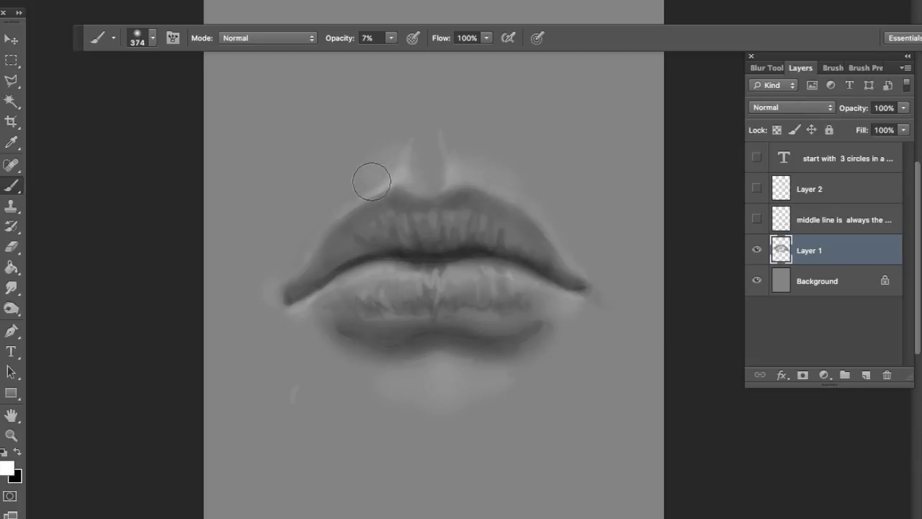
key("x")
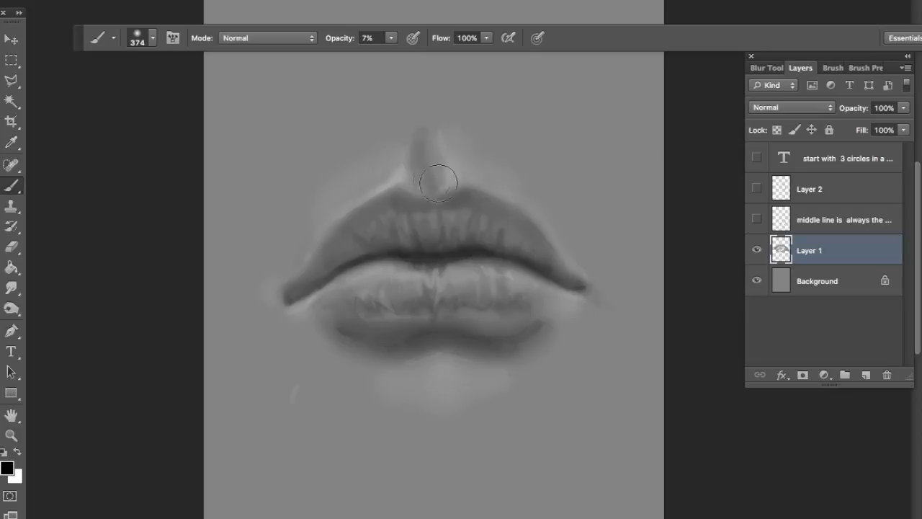
- Sample the grey background colour, raise the brush opacity and paint over the stray light mark below the lips
left_click(315, 440, "alt")
left_click(391, 38)
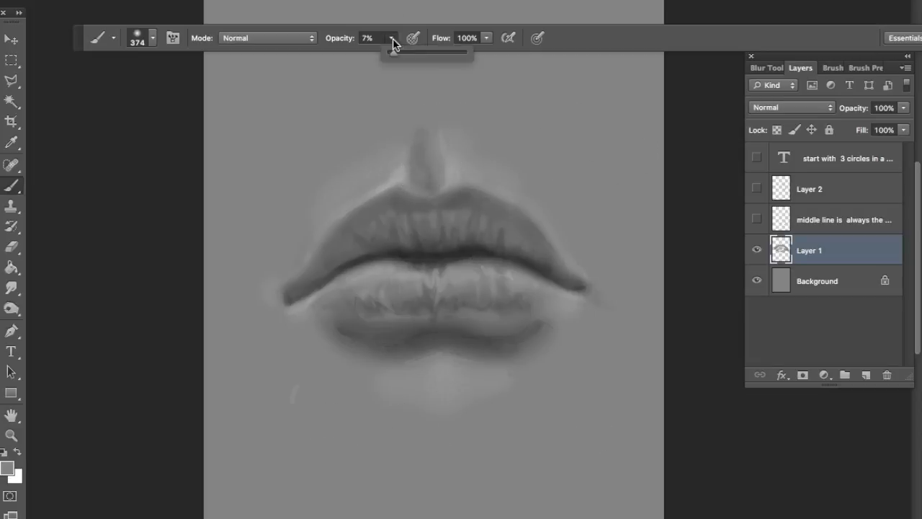
left_click_drag(392, 57, 454, 58)
left_click_drag(295, 386, 292, 402)
- Switch to white at 13% opacity and paint soft highlights on the skin outside both corners of the mouth
key("x")
left_click(391, 38)
left_click_drag(426, 56, 368, 57)
left_click_drag(278, 290, 271, 288)
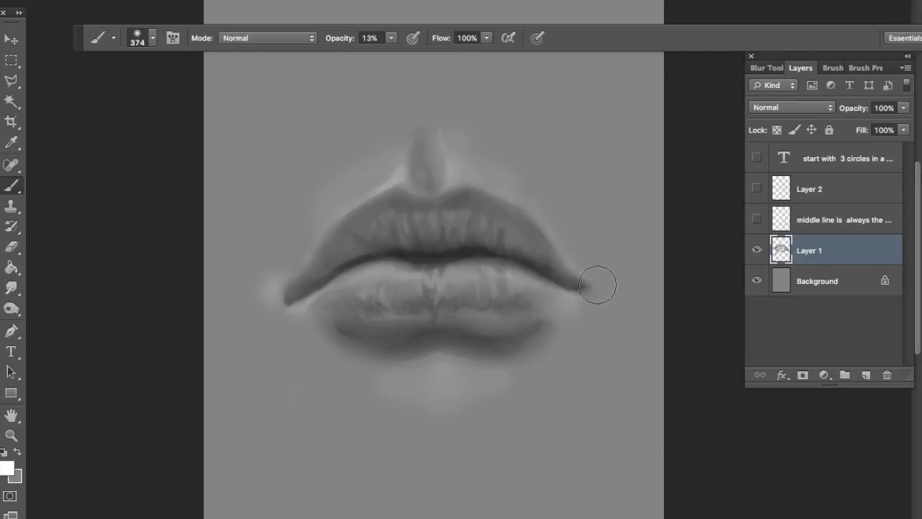
left_click_drag(605, 281, 596, 278)
- Lower the white brush to 6% opacity and reduce its size to 45 px
left_click(390, 37)
left_click_drag(394, 58, 388, 58)
right_click(636, 362)
left_click_drag(807, 386, 763, 387)
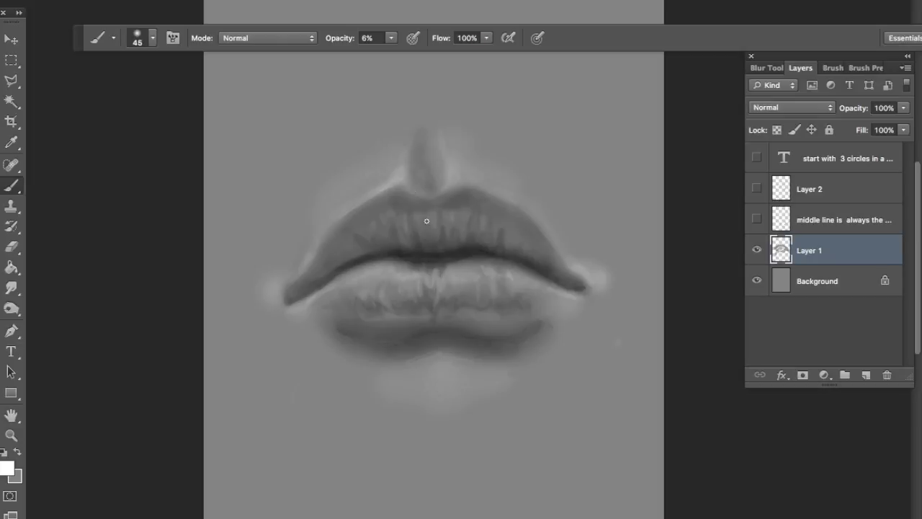
- Enlarge the brush to 416 px and lightly highlight the skin above the upper lip beside the philtrum in white
key("super+minus")
right_click(441, 182)
left_click_drag(536, 218, 587, 218)
left_click(421, 178)
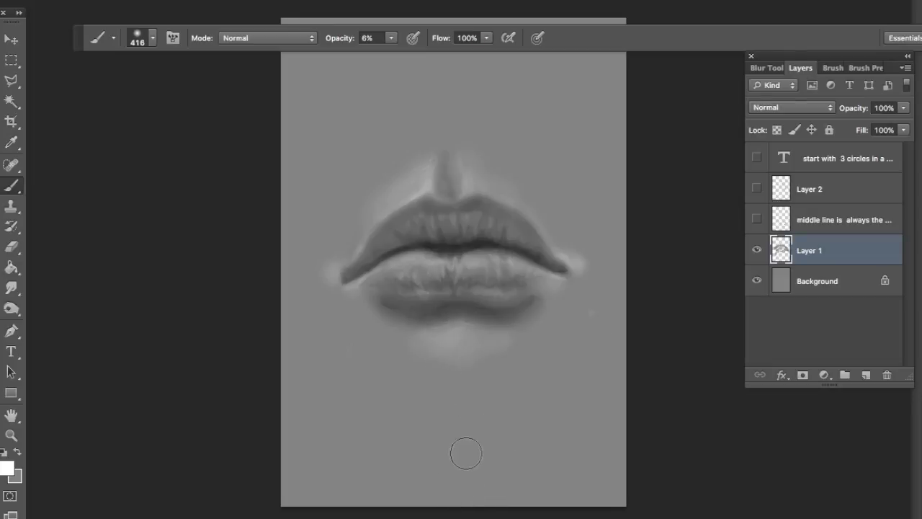
key("ctrl+plus")
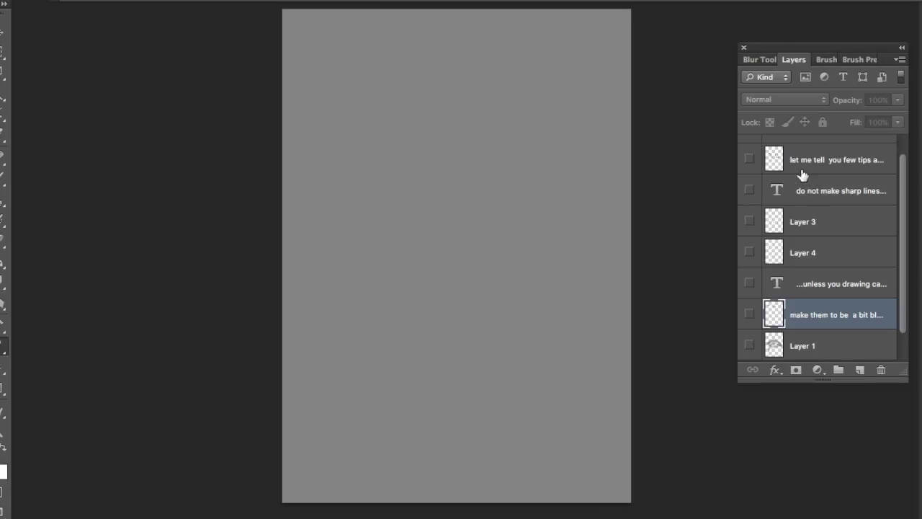
- Show and hide the "and now.." caption layer, followed by the "let me tell you few tips" caption layer
scroll(803, 175, "up", 1)
left_click(749, 152)
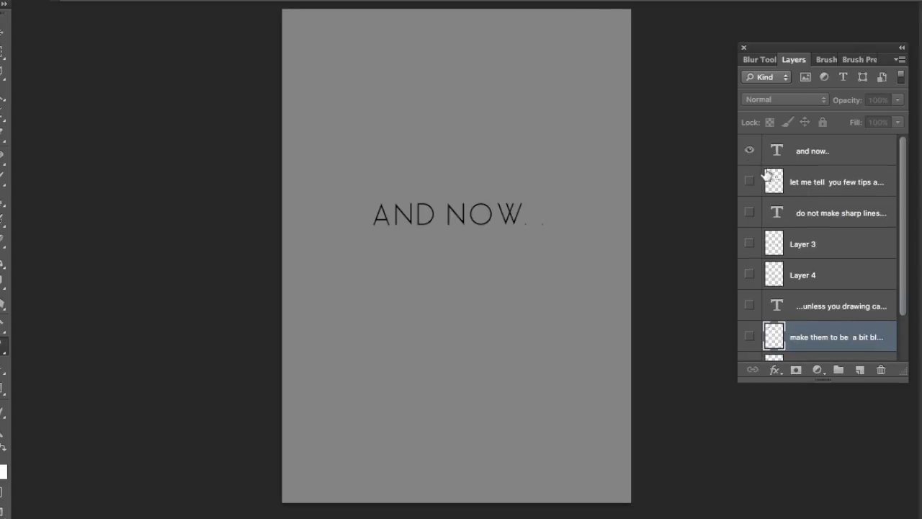
left_click(749, 152)
left_click(749, 181)
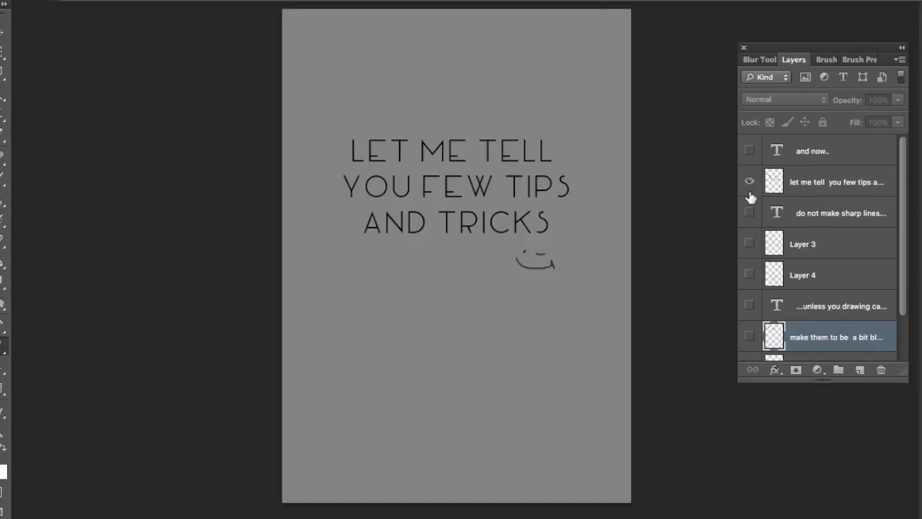
left_click(750, 184)
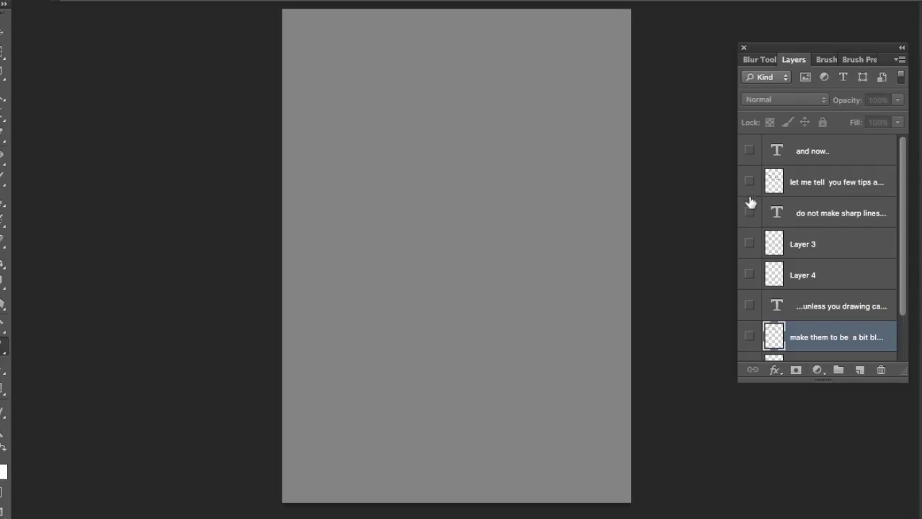
- Show the "do not make sharp lines" caption, Layer 3, Layer 4 and the cartoon-character caption one by one, then hide all four
left_click(750, 213)
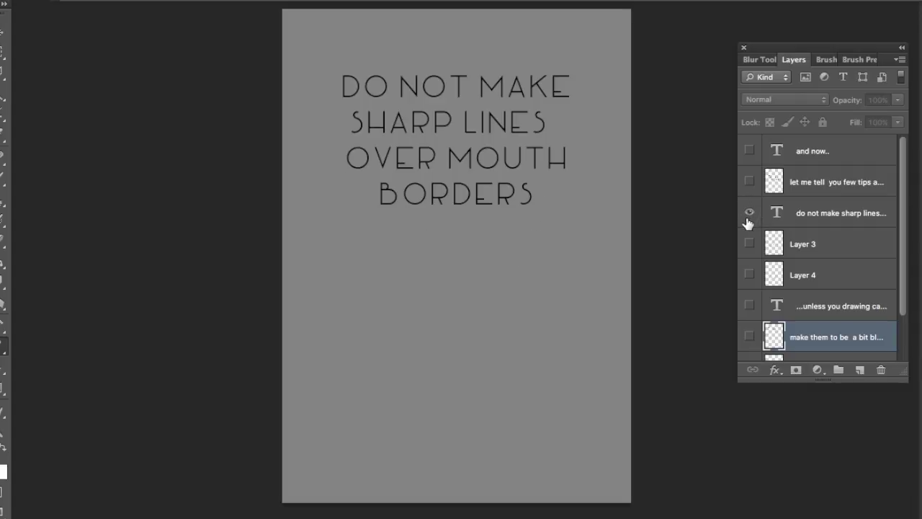
left_click(749, 244)
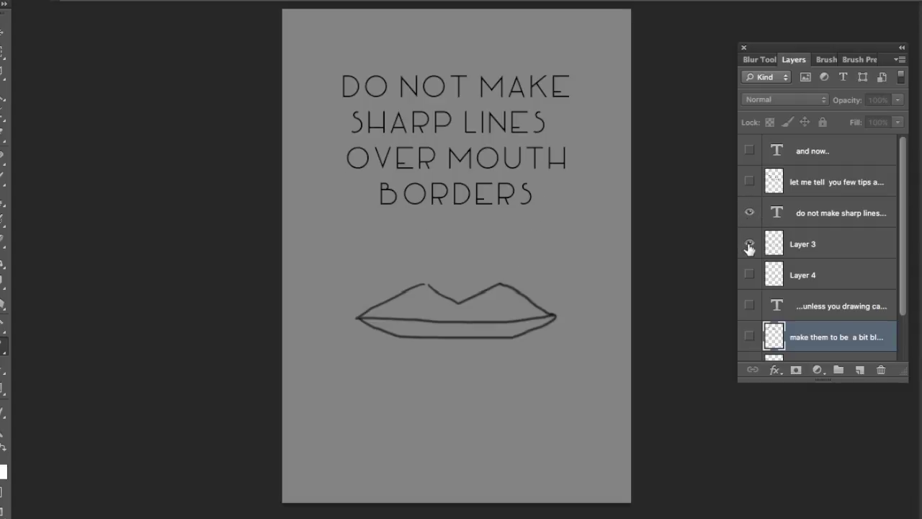
left_click(749, 275)
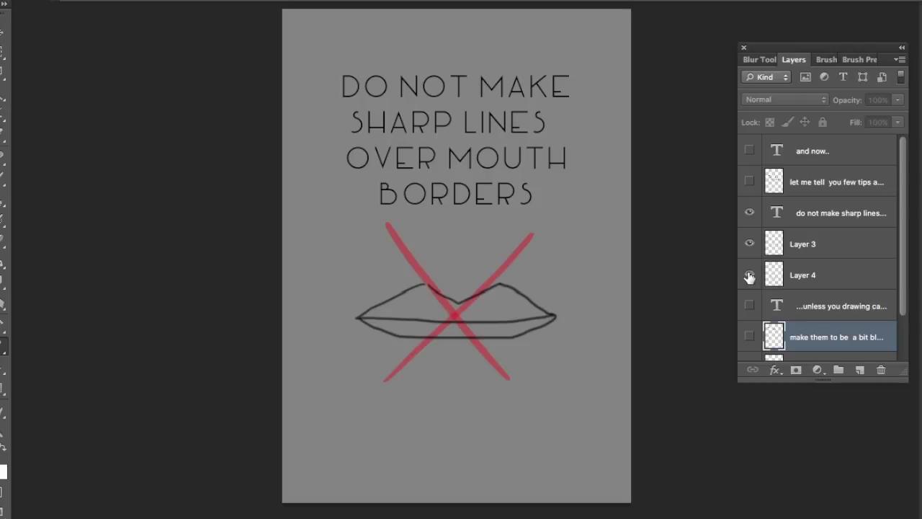
left_click(749, 307)
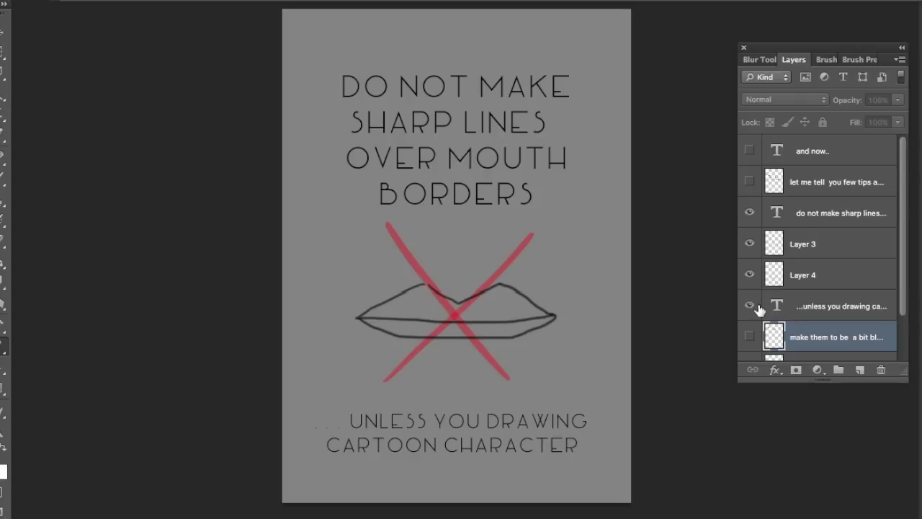
left_click_drag(750, 314, 748, 227)
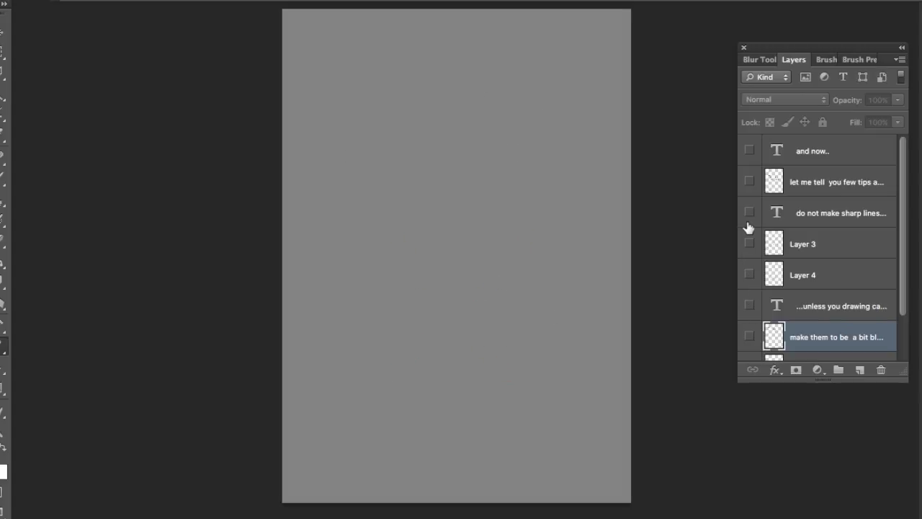
- Show the "make them to be a bit blurry" caption layer and Layer 1, and examine the lip edges up close
scroll(788, 305, "down", 2)
left_click(750, 283)
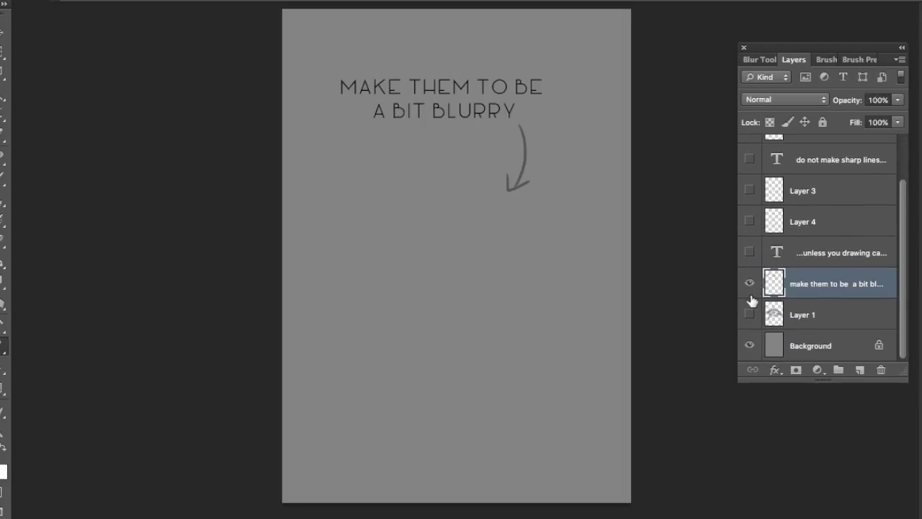
left_click(749, 314)
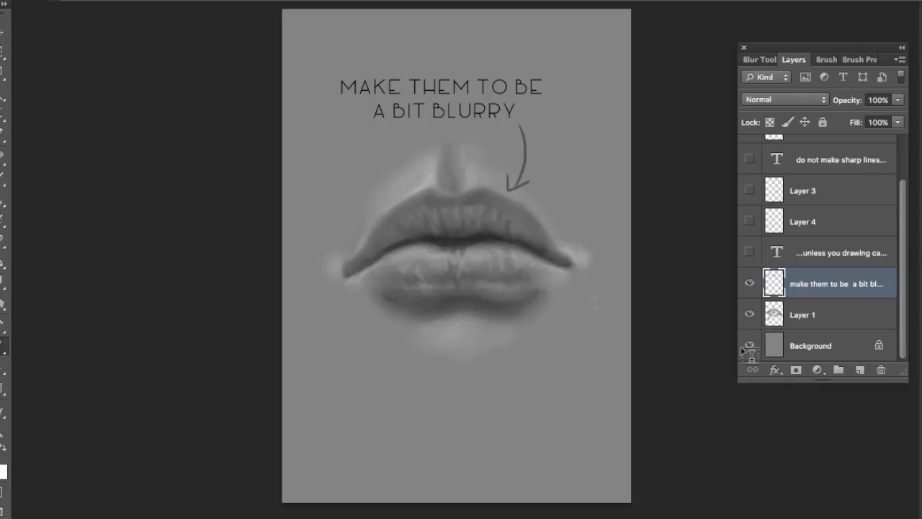
key("ctrl+plus")
key("ctrl+plus")
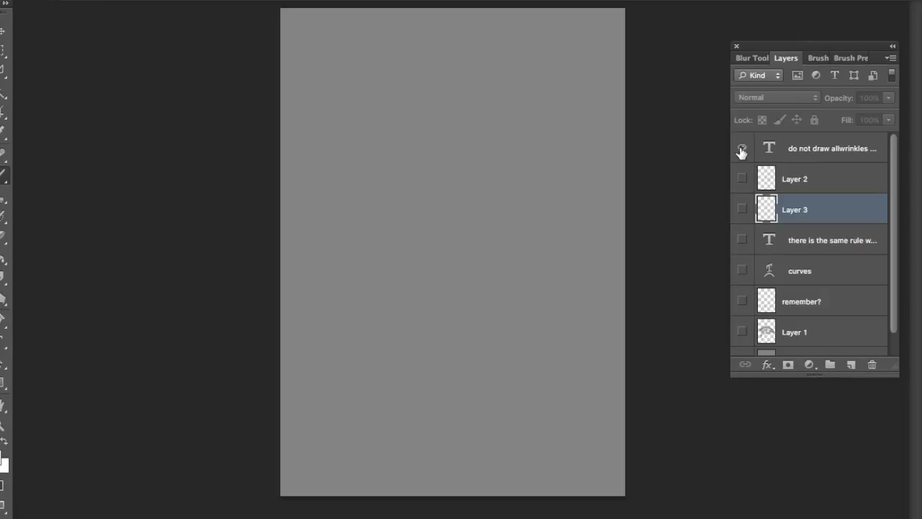
- Show the caption about straight wrinkles together with Layer 2 and Layer 3, then hide all three layers
left_click(741, 149)
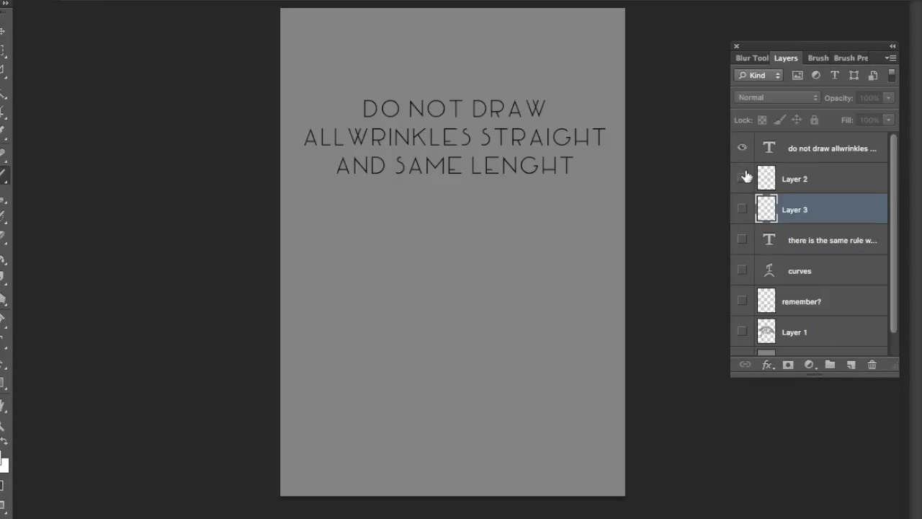
left_click(742, 179)
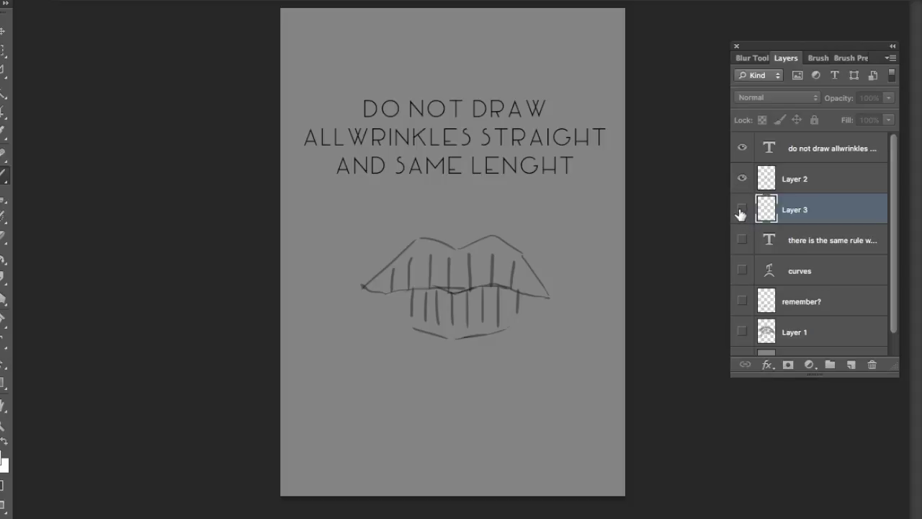
left_click(742, 210)
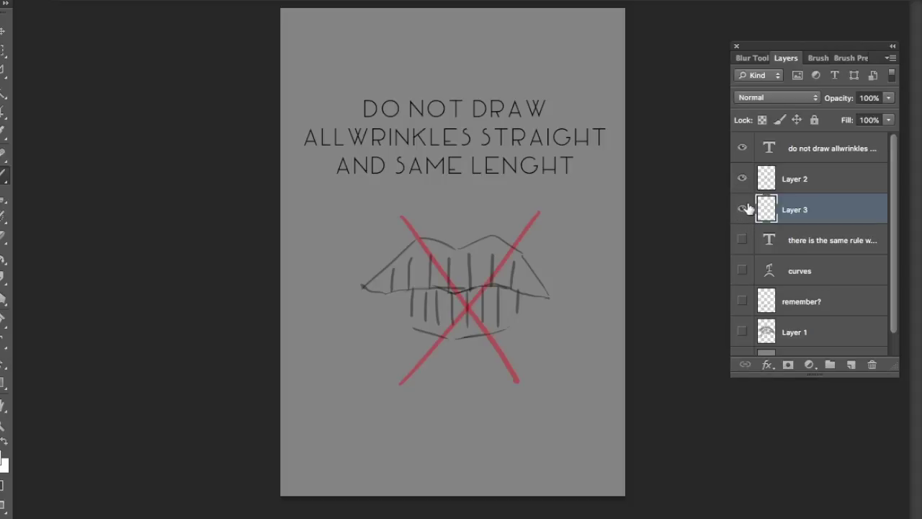
left_click_drag(745, 210, 742, 148)
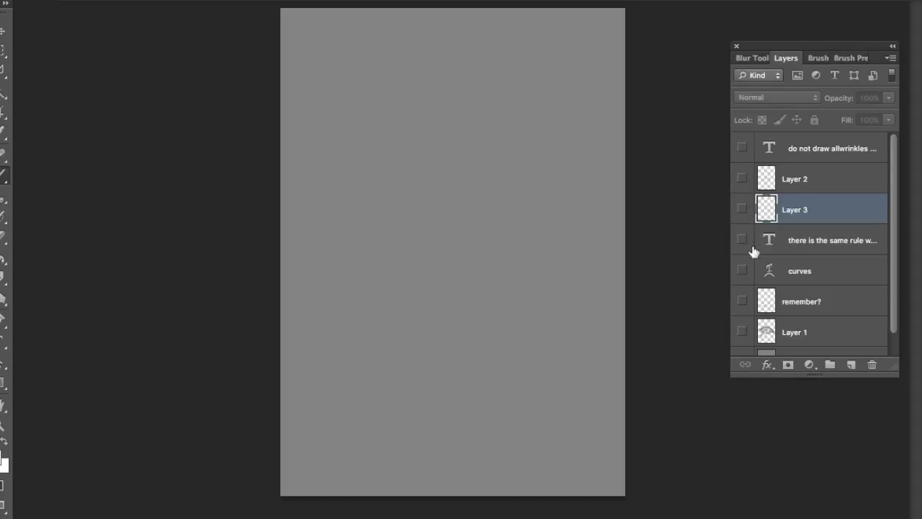
- Show the "there is the same rule", "curves" and "remember?" layers in turn, hide them again and show the lips on Layer 1
left_click(741, 241)
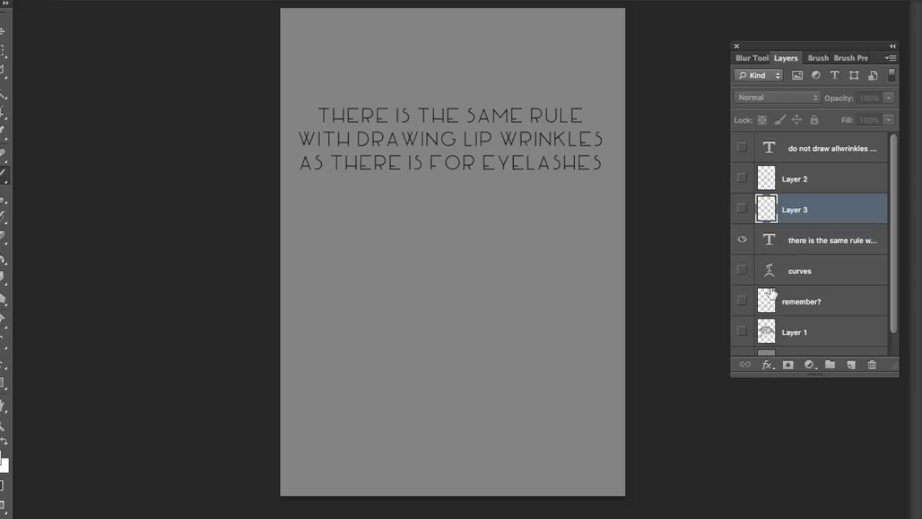
left_click(741, 270)
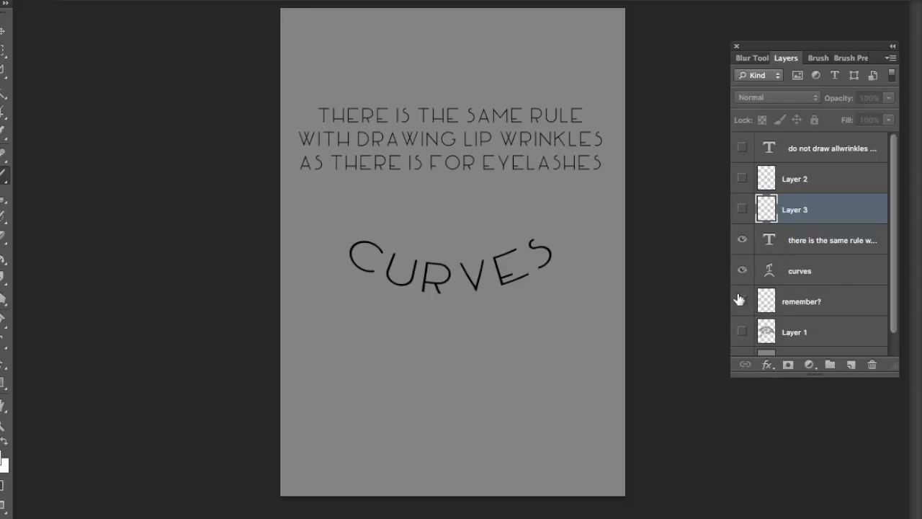
left_click(742, 302)
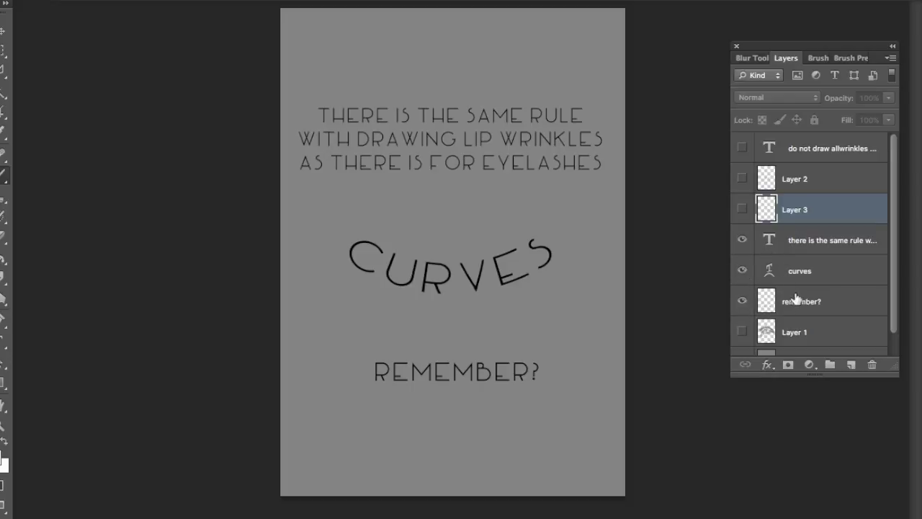
left_click(743, 302)
left_click(742, 270)
left_click(741, 240)
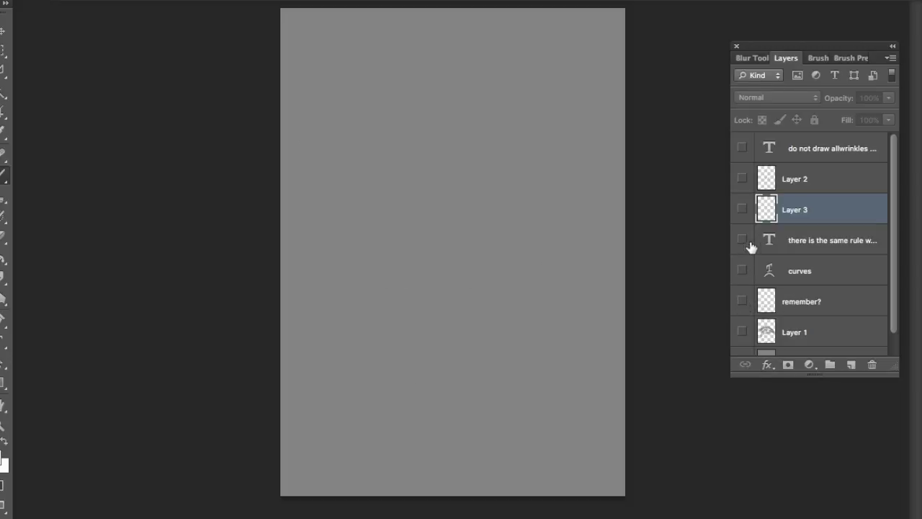
left_click(741, 332)
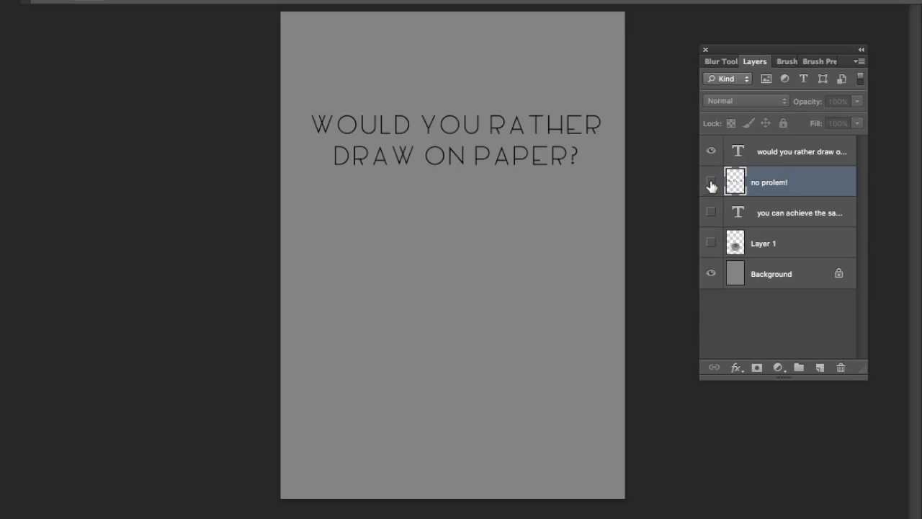
- Show the "no prolem!" layer, hide it and the paper question, then show the "you can achieve the same effect" caption and Layer 1
left_click(711, 182)
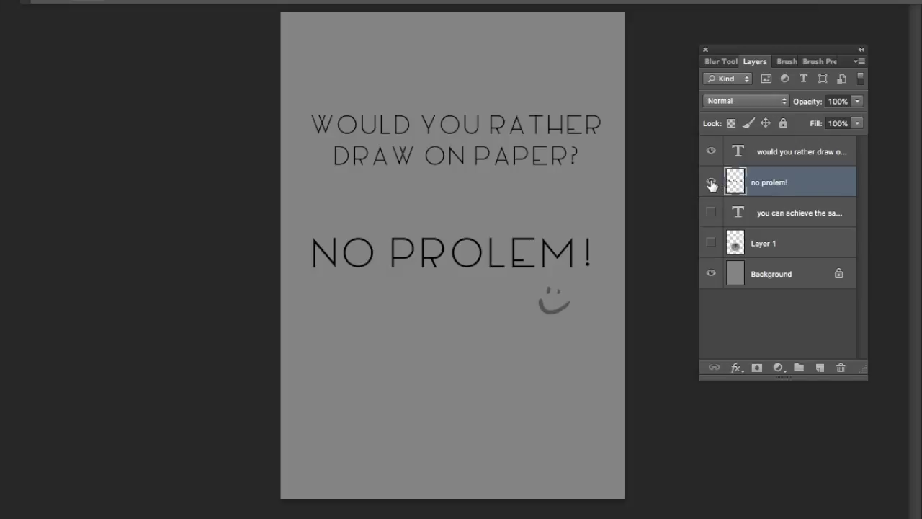
left_click(710, 182)
left_click(710, 151)
left_click(711, 212)
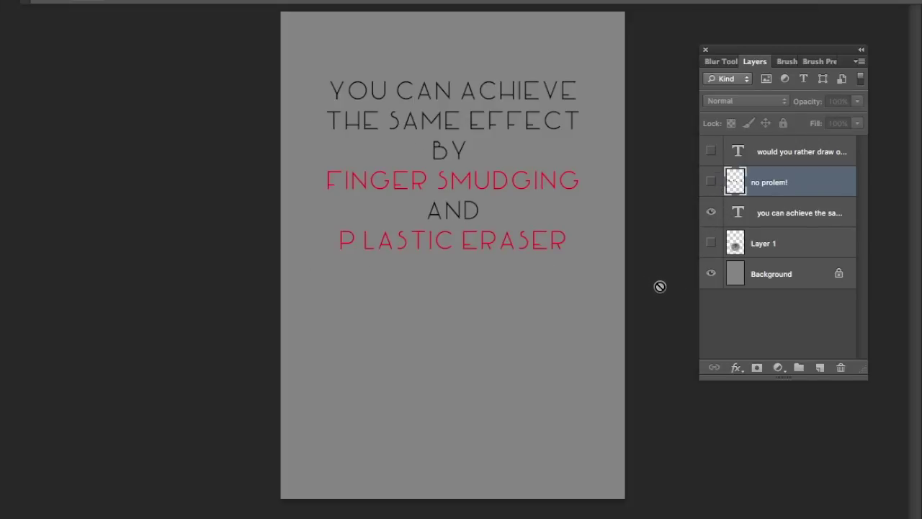
left_click(711, 245)
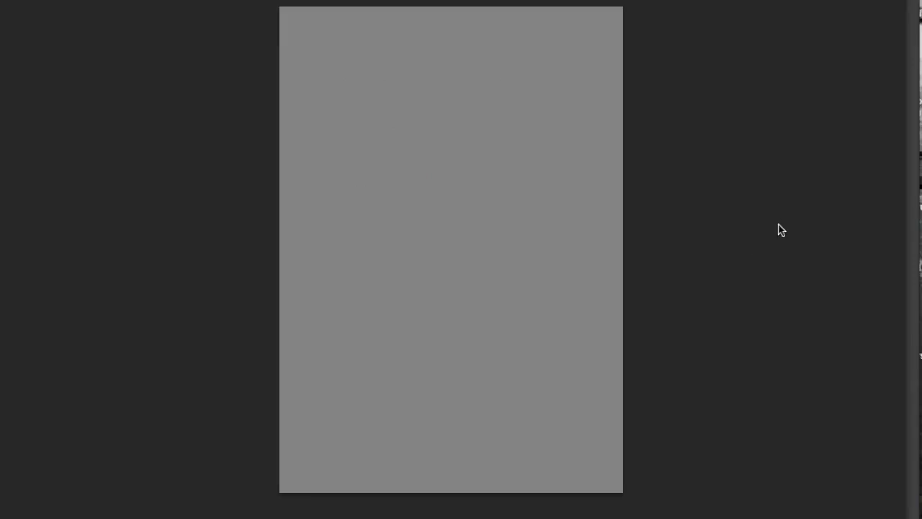
- Show the "by lightening lower part" caption, Layer 1, Layer 2, and the "more desirable mouth" and "it looks like lipstick too" captions
key("Tab")
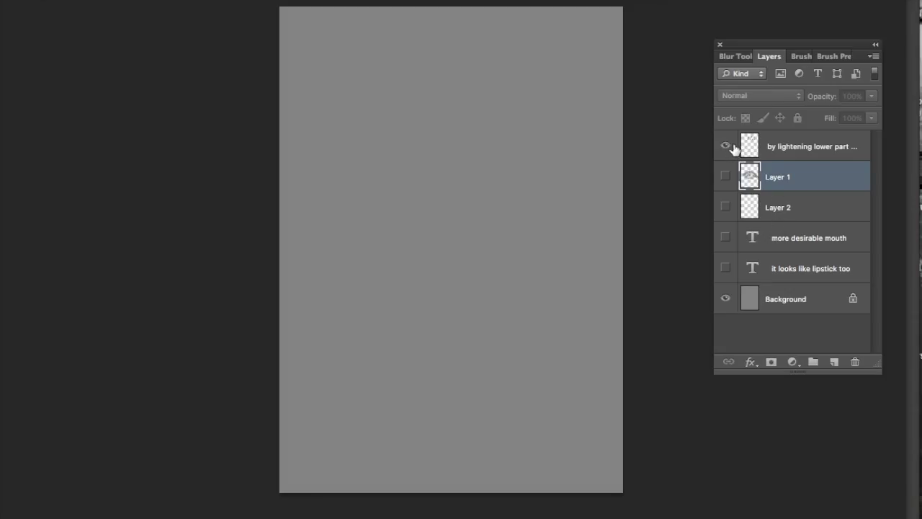
left_click(725, 146)
left_click(725, 176)
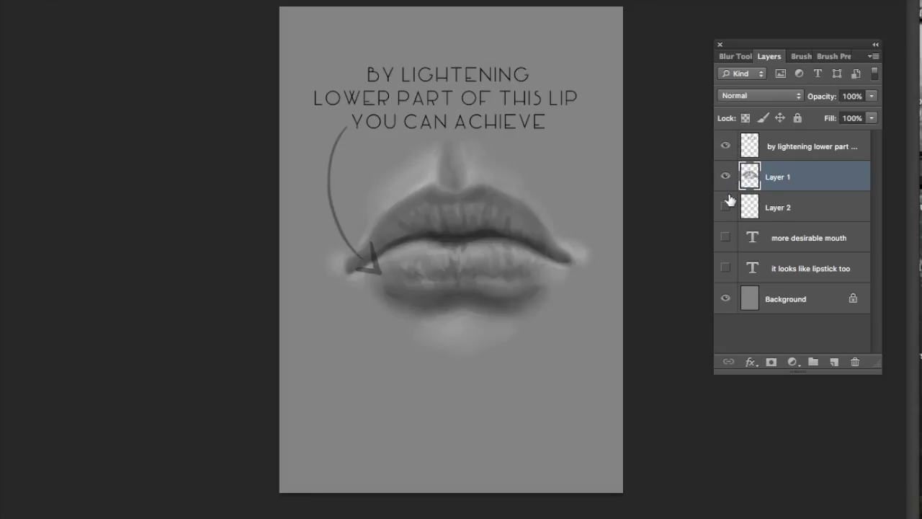
left_click(726, 207)
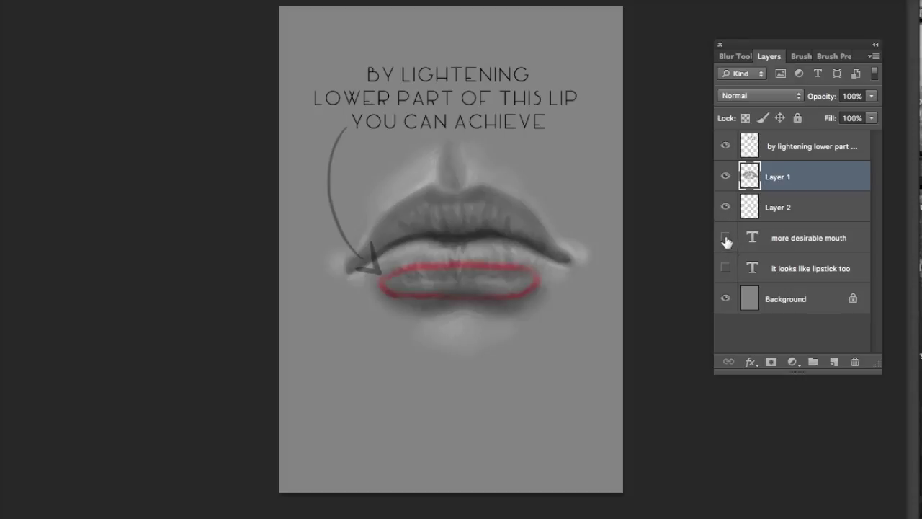
left_click(725, 237)
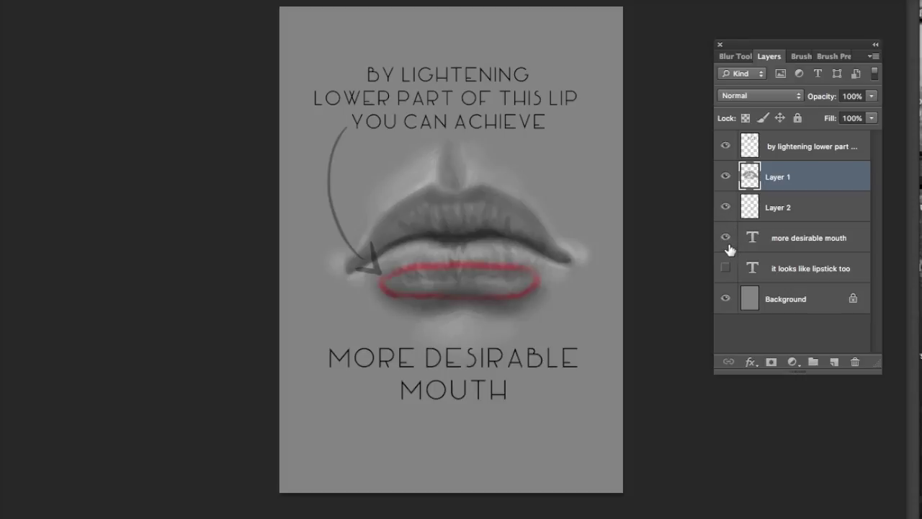
left_click(725, 267)
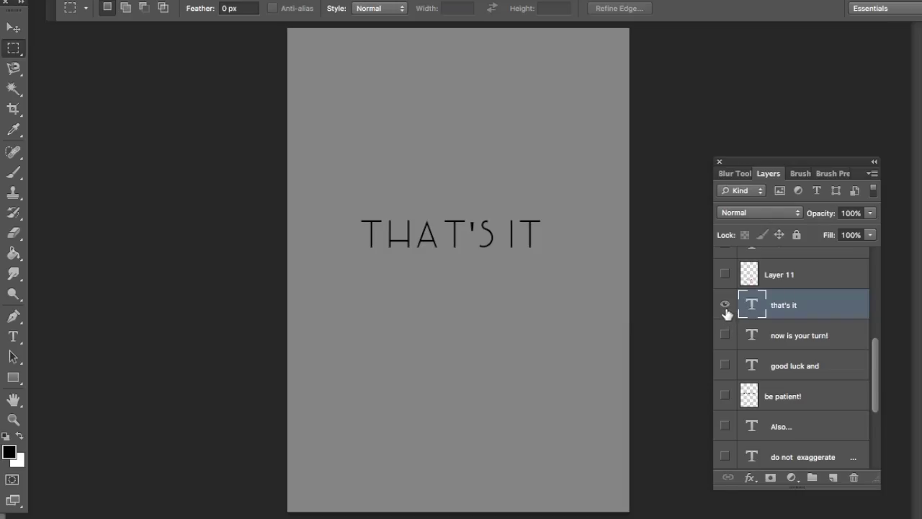
- Hide the "that's it" text layer, then show and hide the "now is your turn!" and "good luck and" layers in turn
left_click(725, 304)
left_click(725, 335)
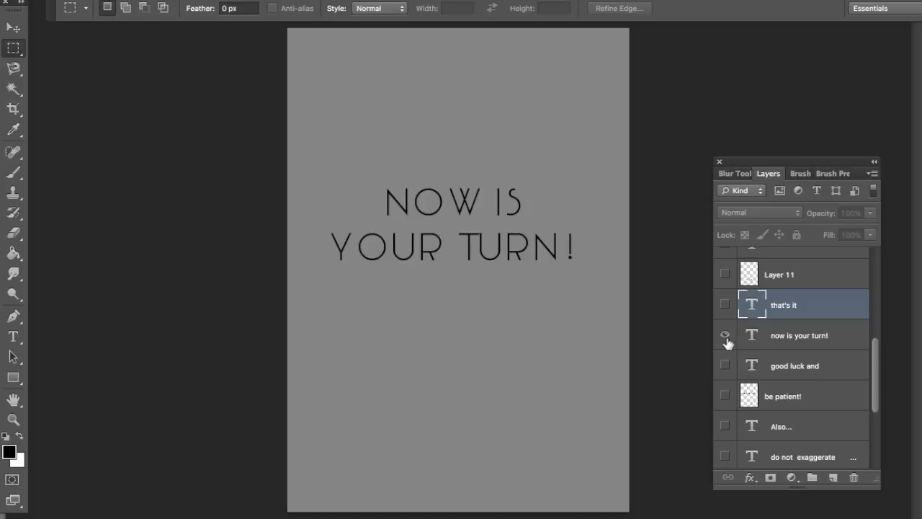
left_click(725, 335)
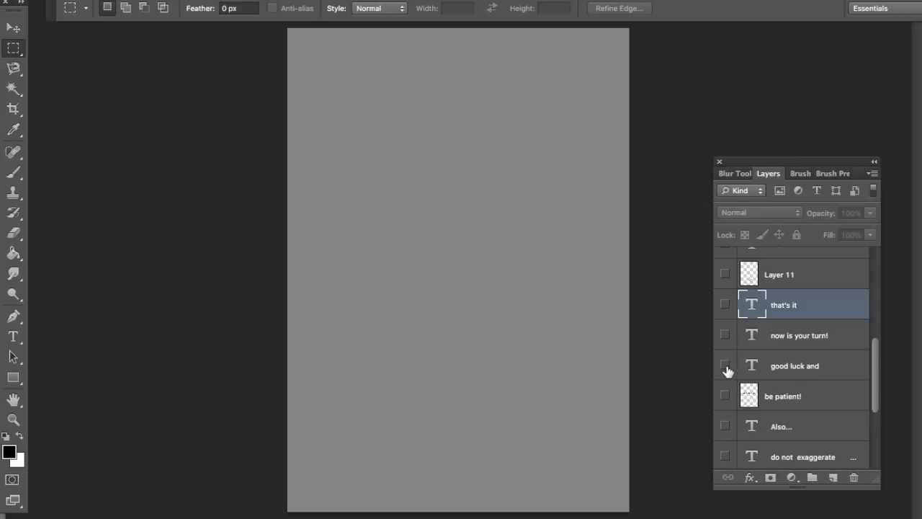
left_click(725, 366)
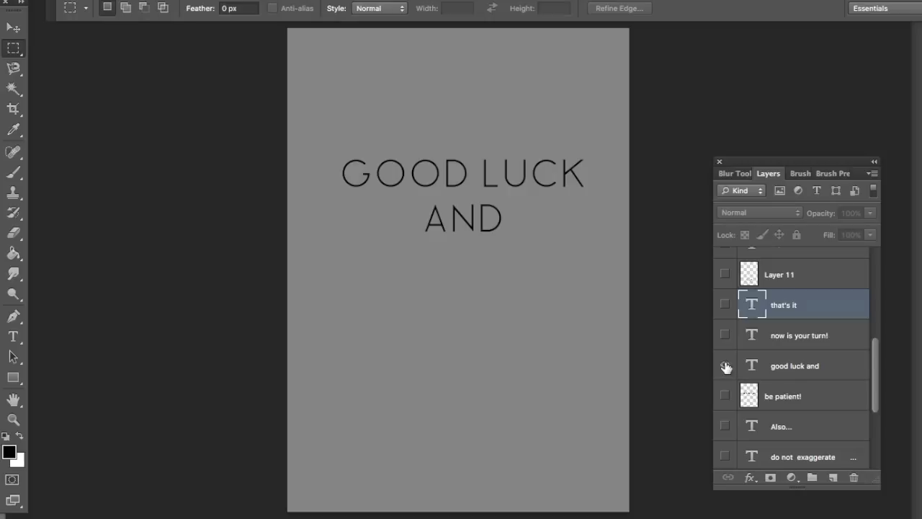
left_click(726, 366)
- Show the "be patient!" layer and paint a smiley's mouth below its text with a 100 px black brush at 51% opacity
left_click(725, 396)
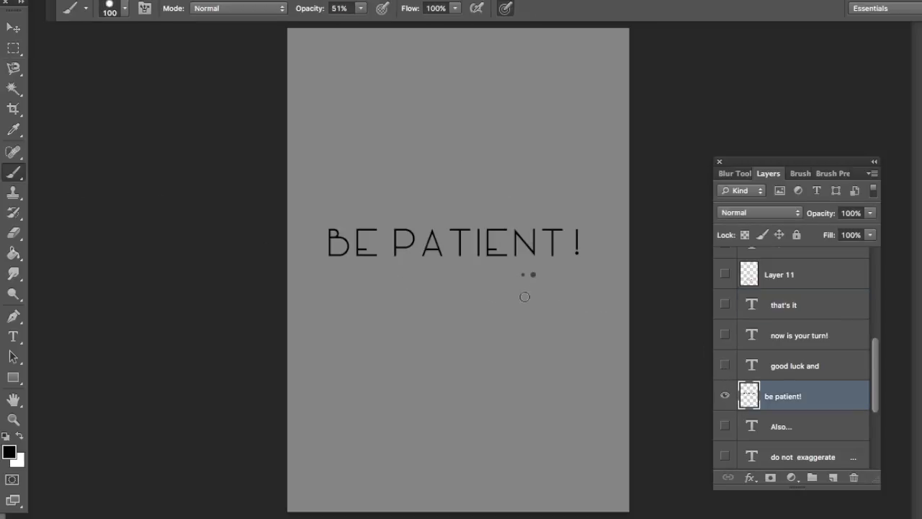
left_click_drag(516, 283, 542, 286)
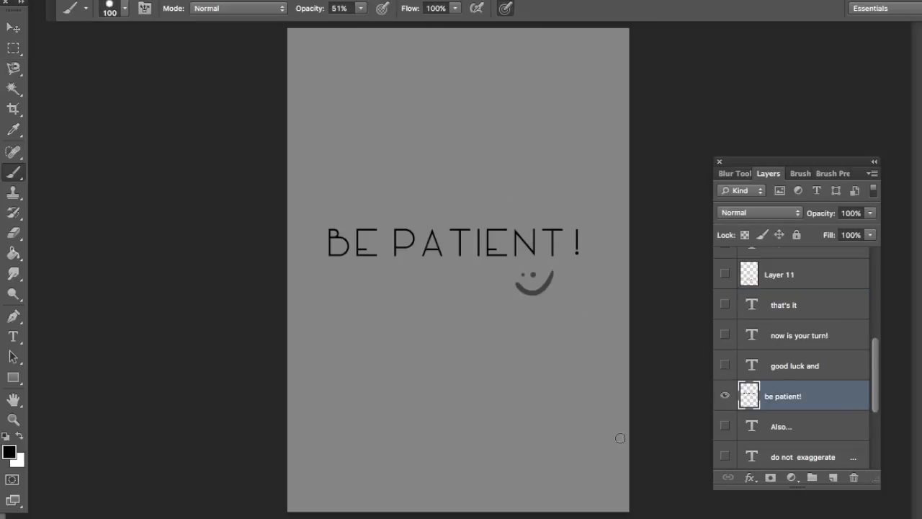